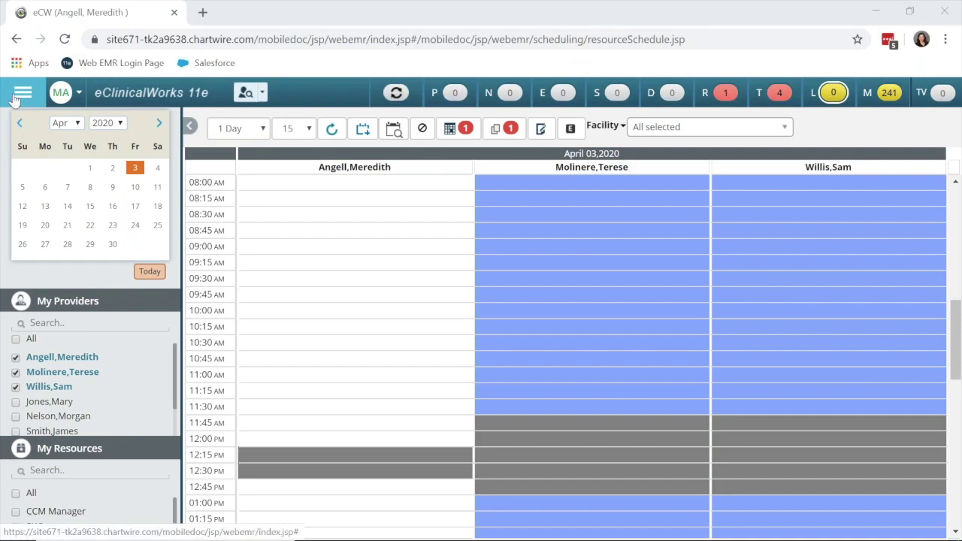
# Step: Open the Admin module and log in to it with the prefilled account credentials
pyautogui.click(15, 97)
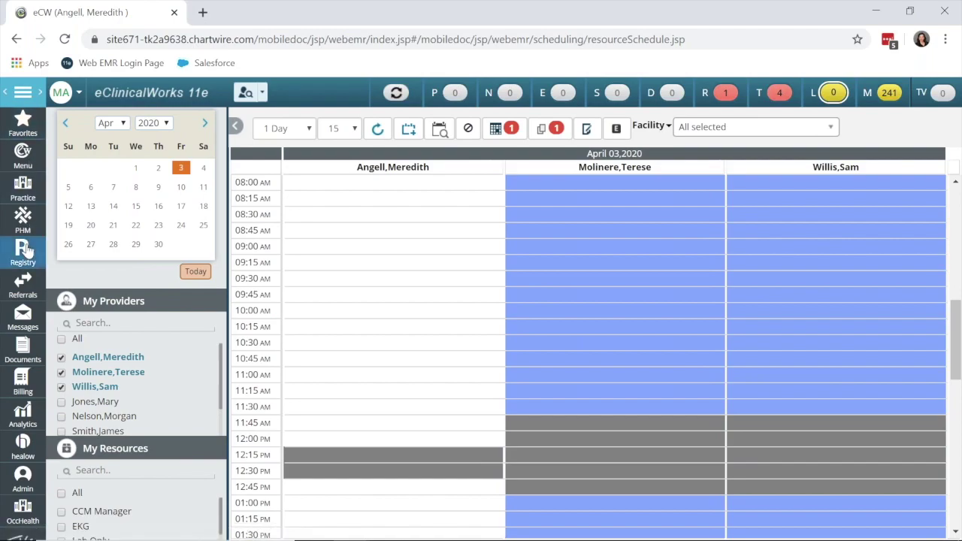
pyautogui.click(23, 477)
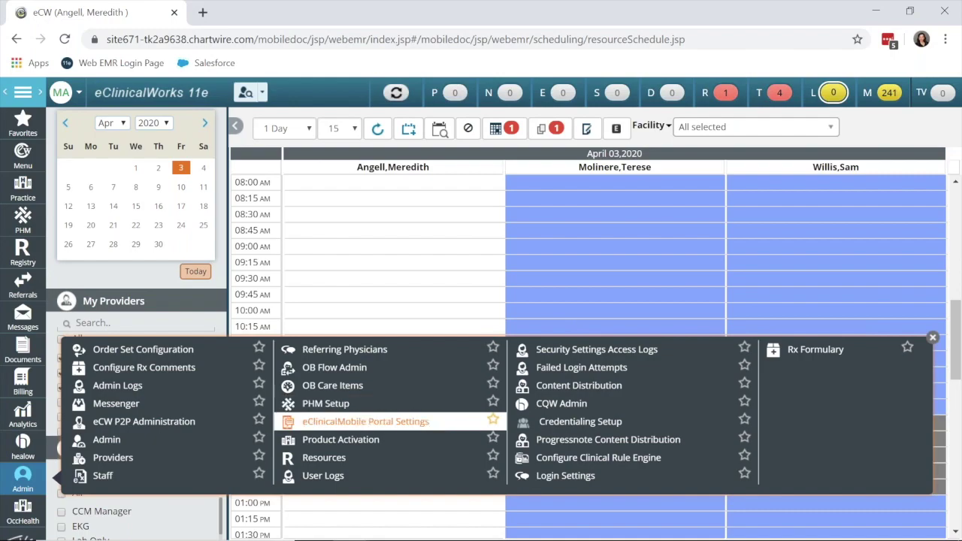
pyautogui.click(153, 443)
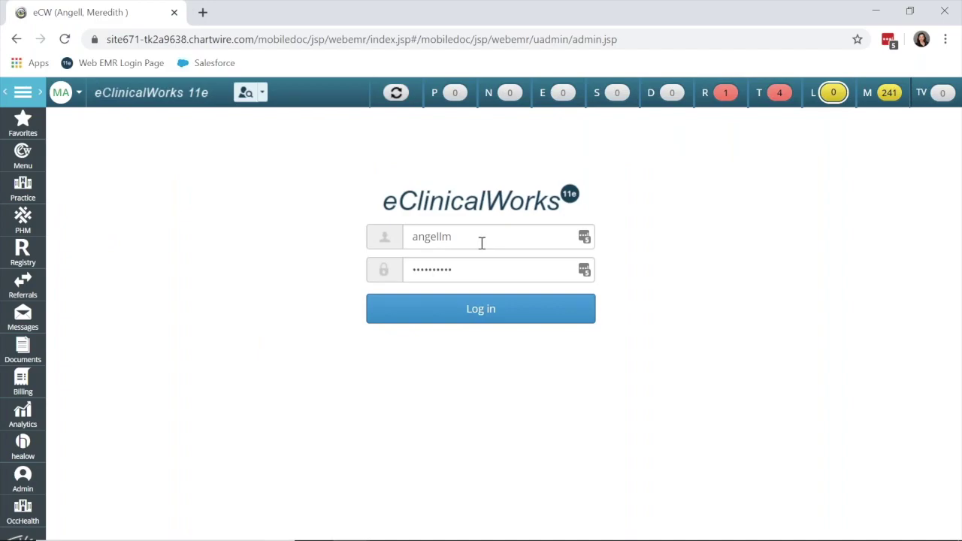
pyautogui.click(469, 307)
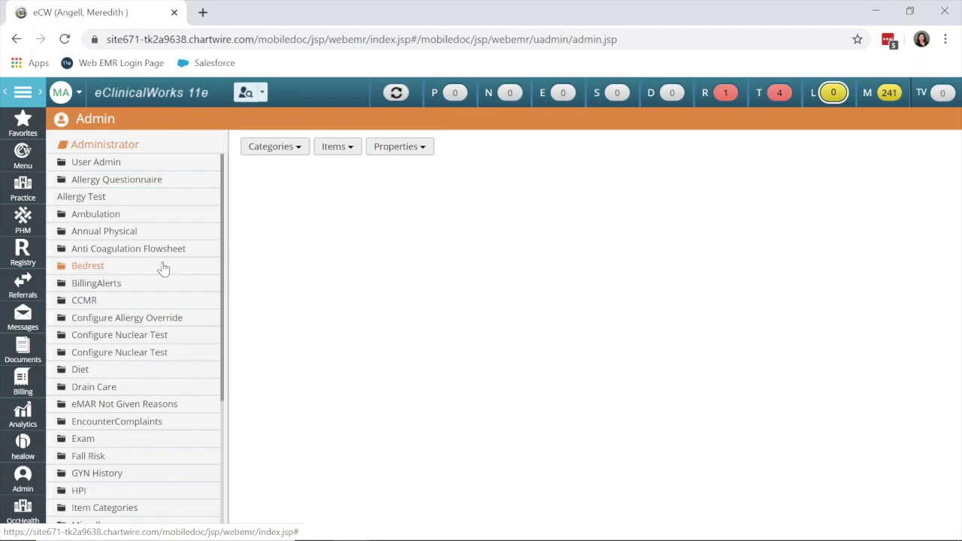
# Step: In the administrator's Notes category, search for "tel" and open the Tel Enc Reasons folder
pyautogui.scroll(-5, 163, 268)
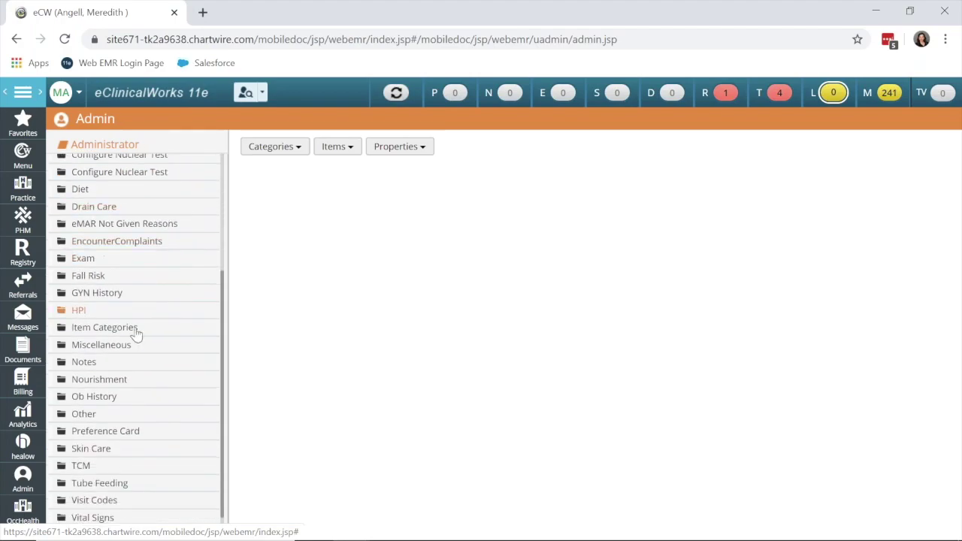
pyautogui.click(85, 362)
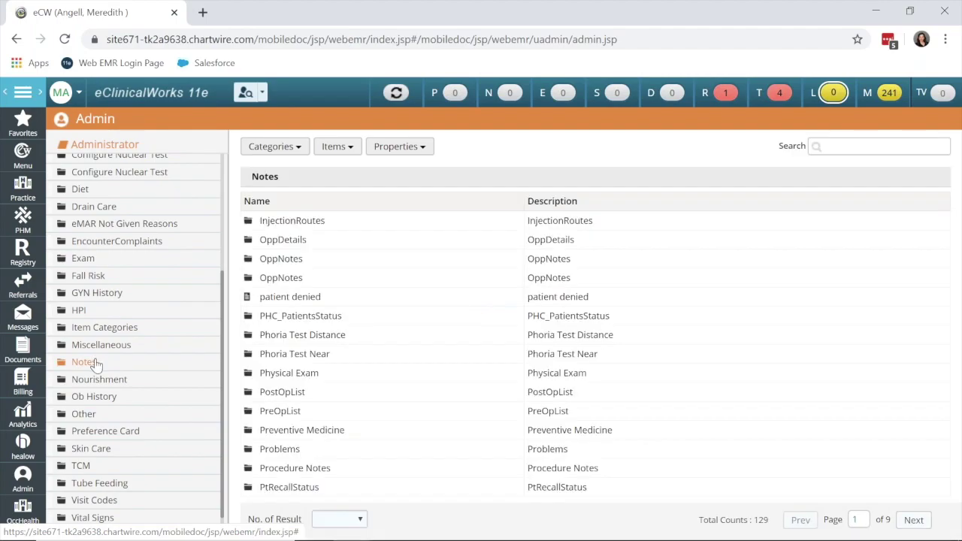
pyautogui.click(854, 146)
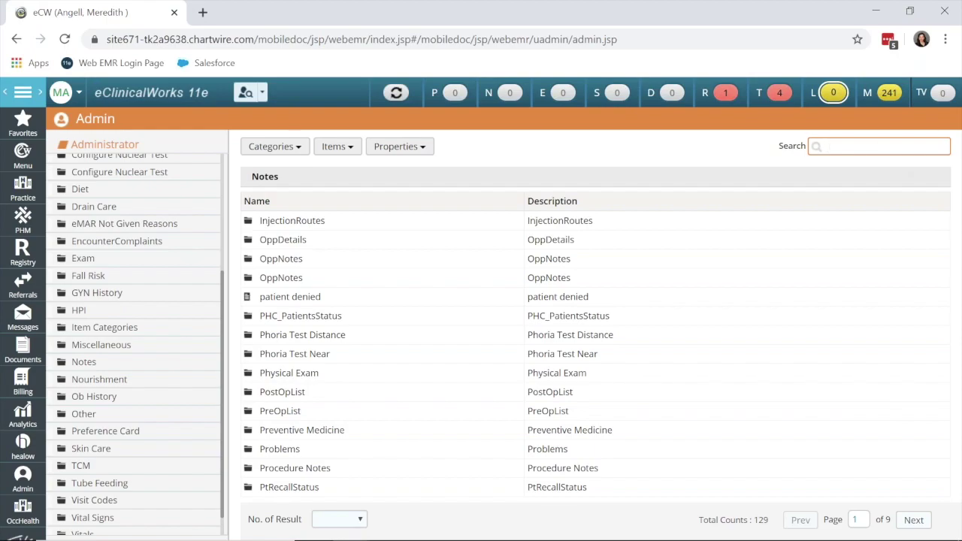
pyautogui.write('tel')
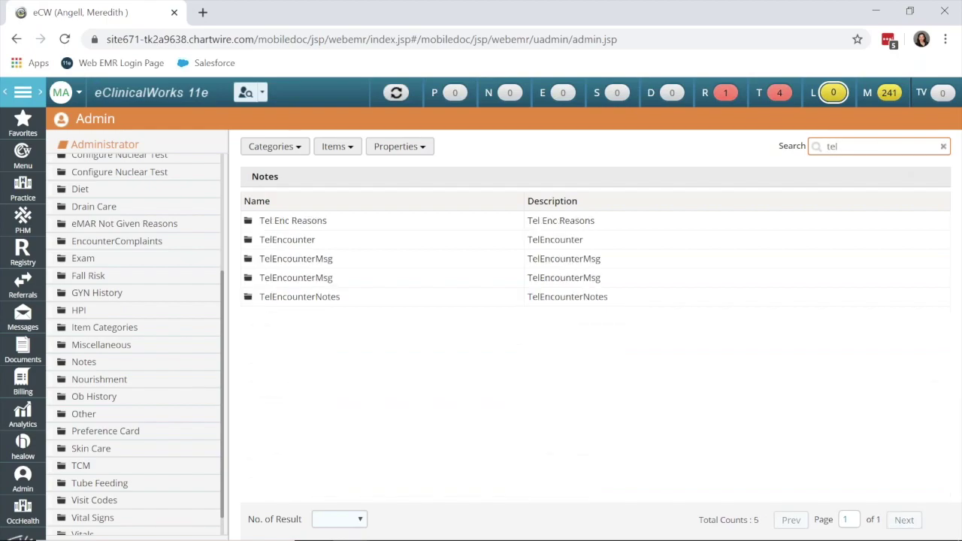
pyautogui.click(319, 221)
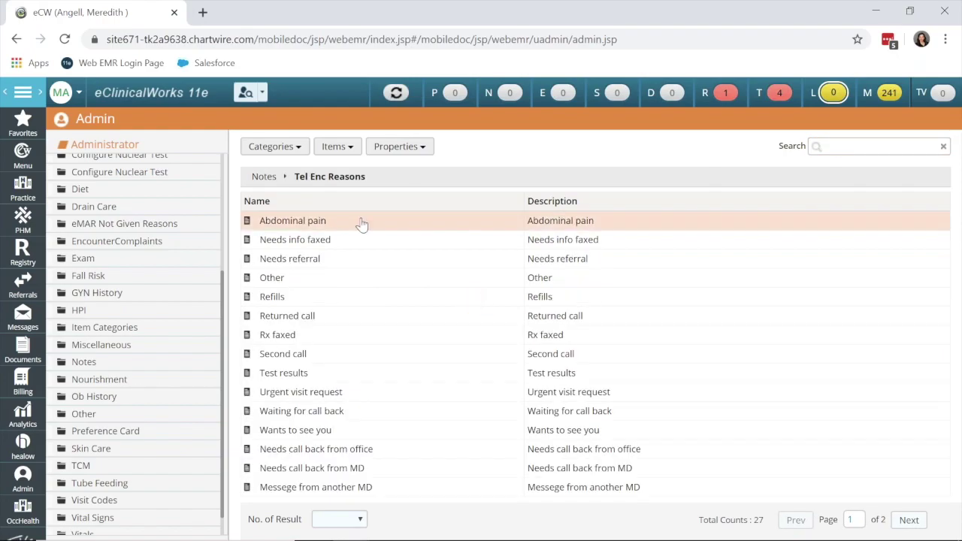
# Step: Create and save a Tel Enc Reasons item with the name and description "Virtual Check-In"
pyautogui.click(353, 148)
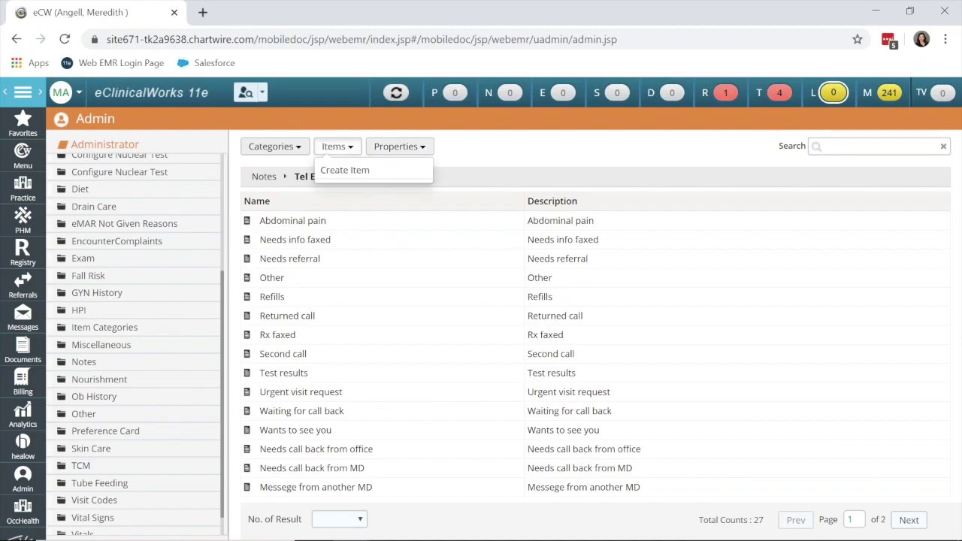
pyautogui.click(350, 171)
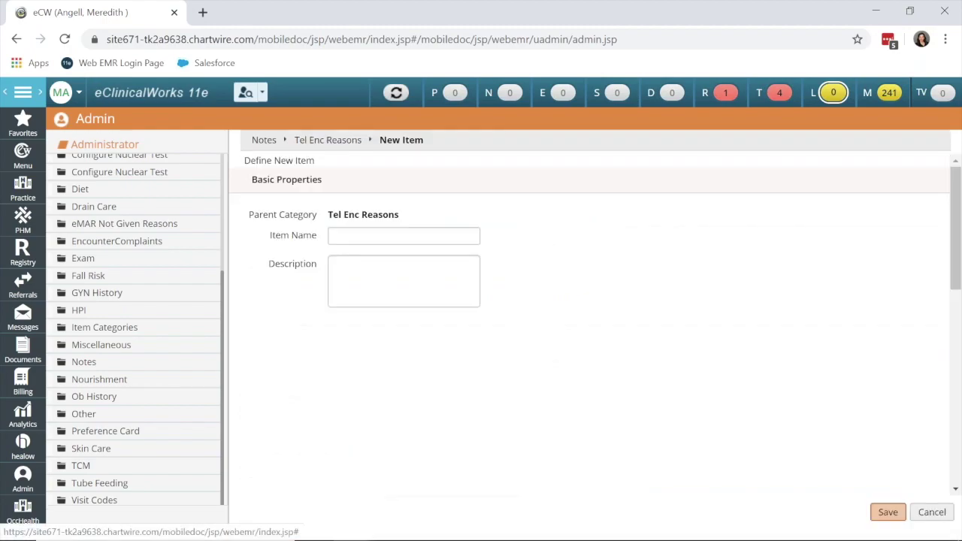
pyautogui.click(359, 232)
pyautogui.write('Virtu')
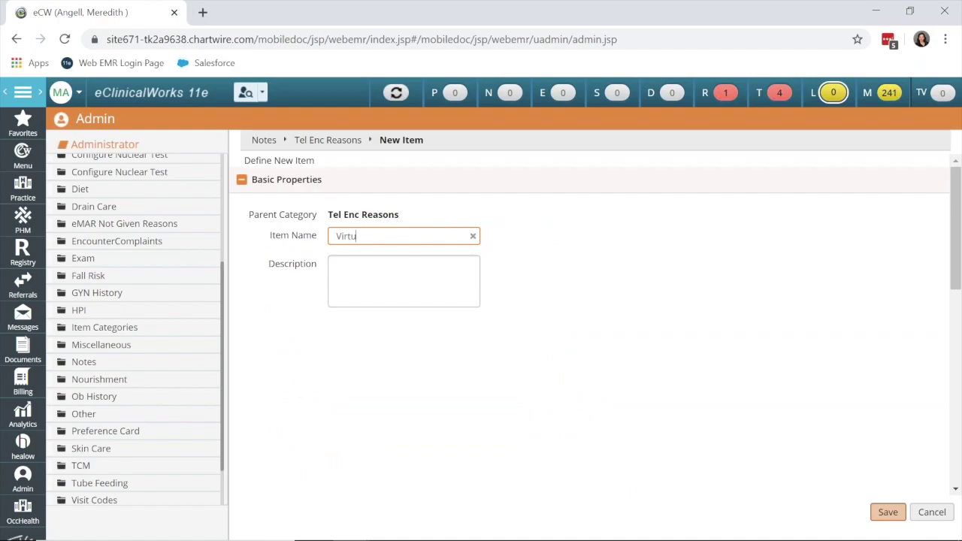
pyautogui.write('al Check-In')
pyautogui.click(363, 279)
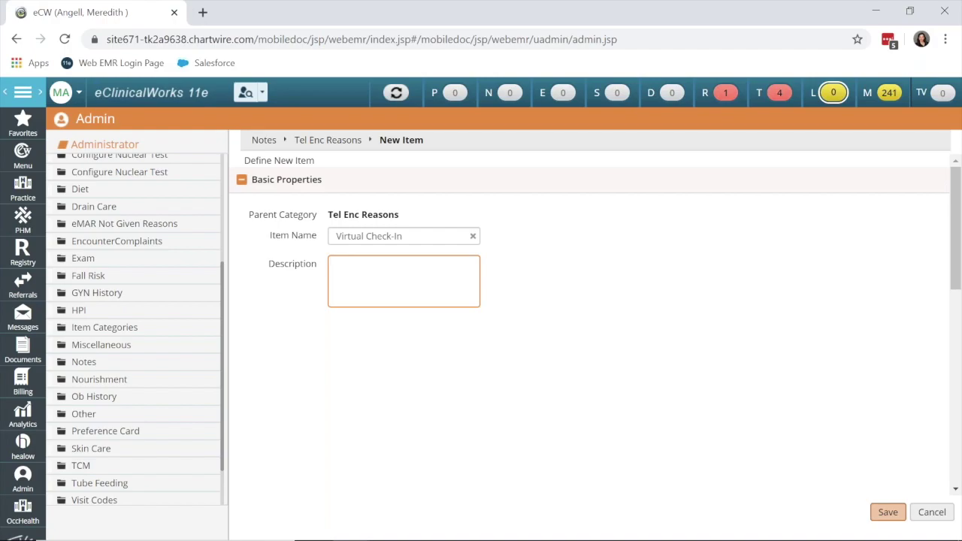
pyautogui.write('Virtual Check-In')
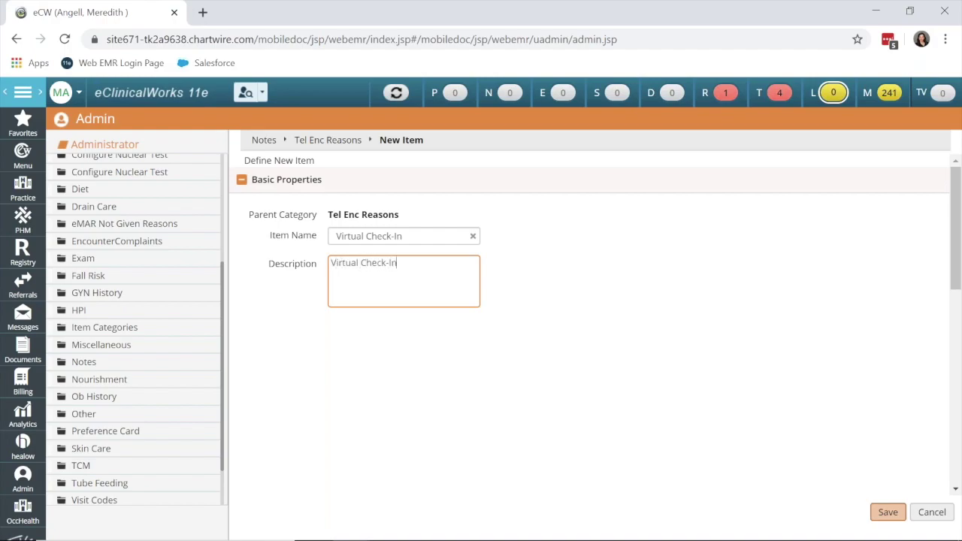
pyautogui.click(891, 519)
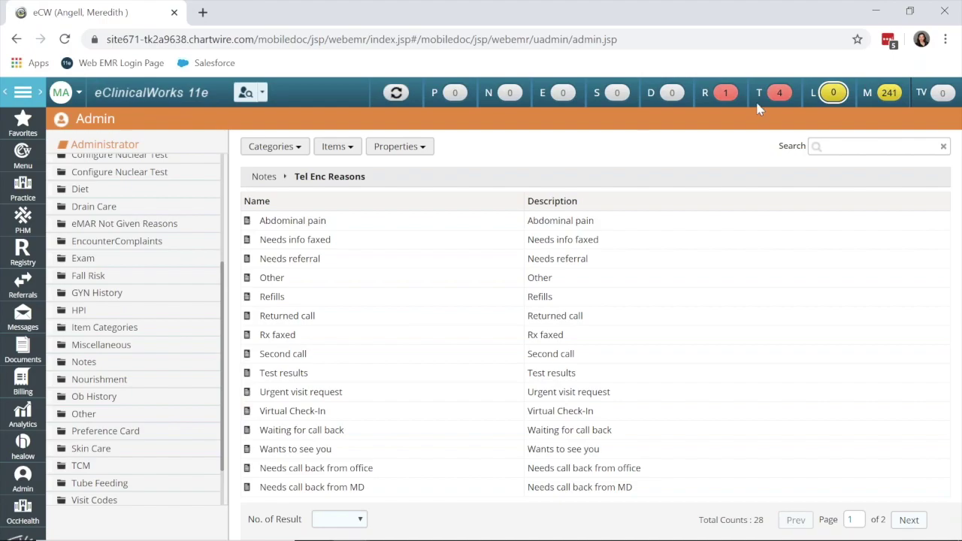
# Step: Open the Telephone/Web Encounters list, filter it, and start a new telephone encounter
pyautogui.click(778, 93)
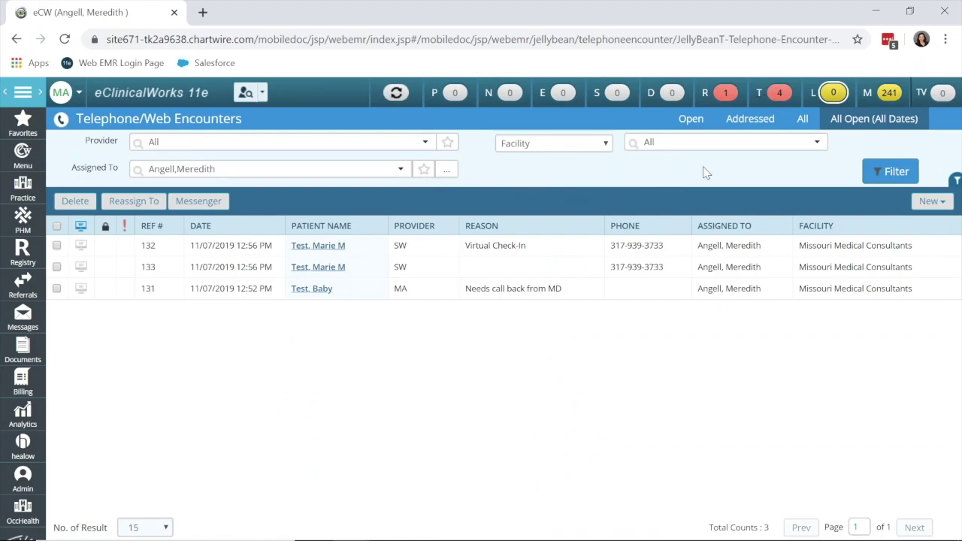
pyautogui.click(886, 172)
pyautogui.click(930, 201)
pyautogui.click(893, 222)
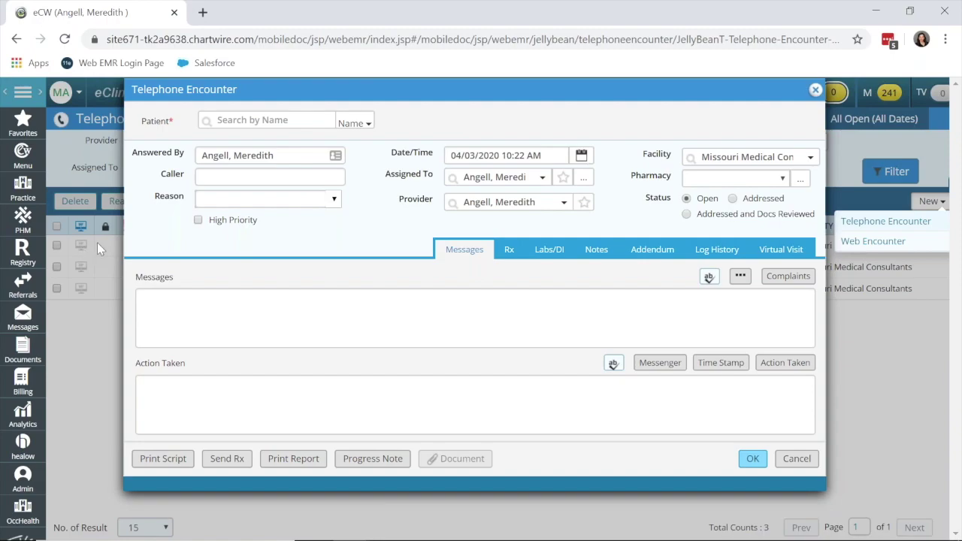
# Step: Find and select the test patient by name for the encounter, and set the reason to Virtual Check-In
pyautogui.click(306, 125)
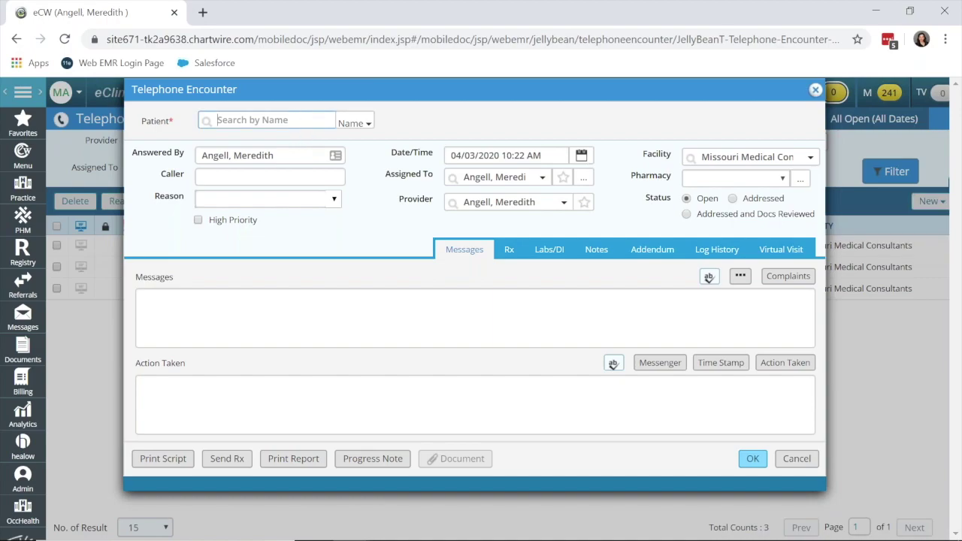
pyautogui.write('test,mari')
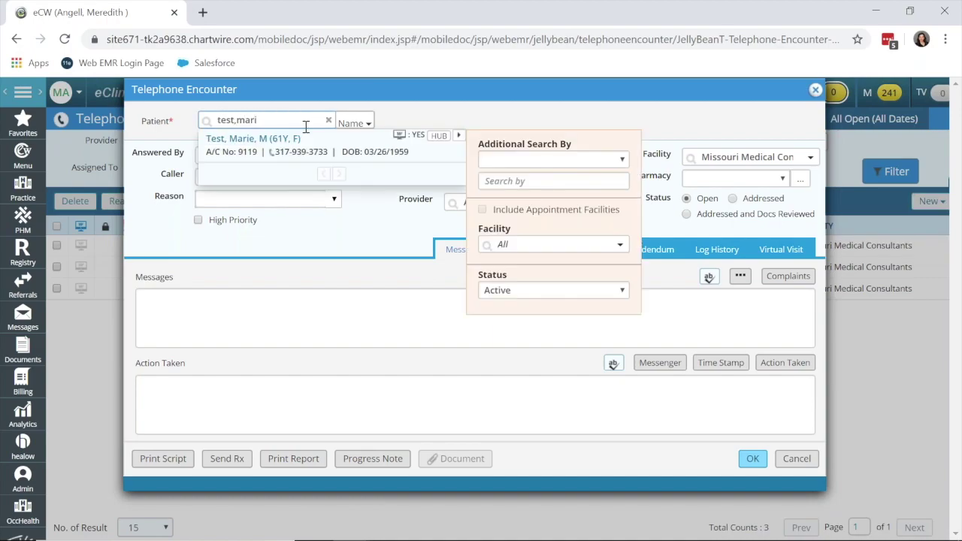
pyautogui.click(287, 146)
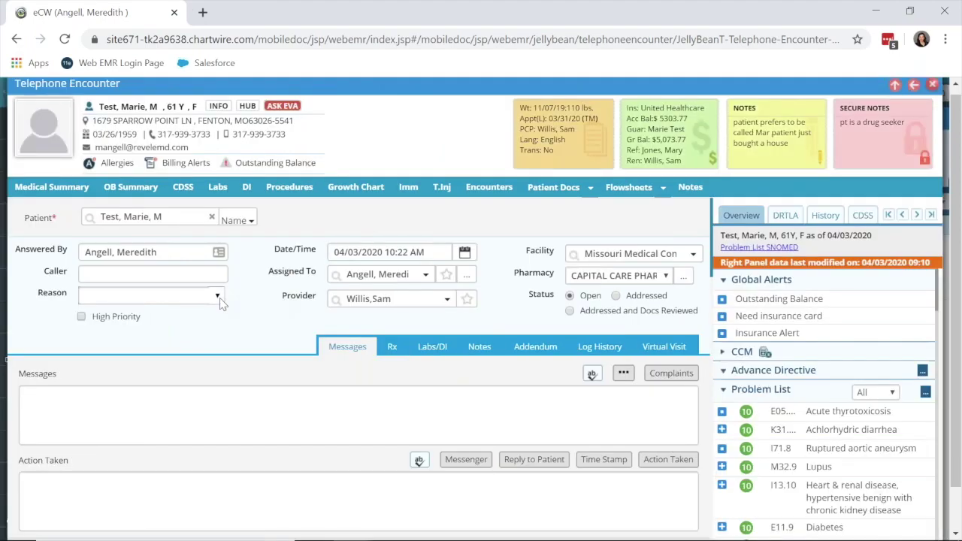
pyautogui.click(218, 297)
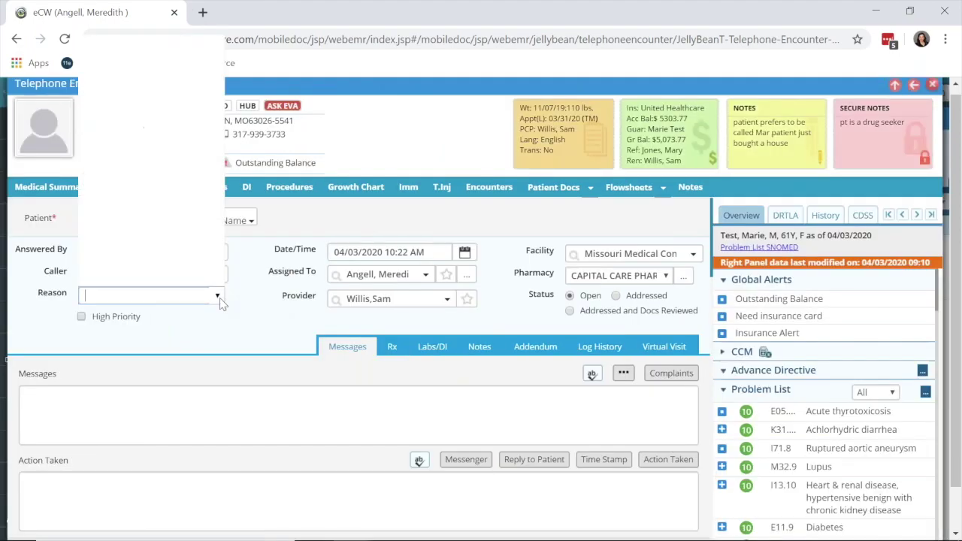
pyautogui.scroll(-3, 143, 240)
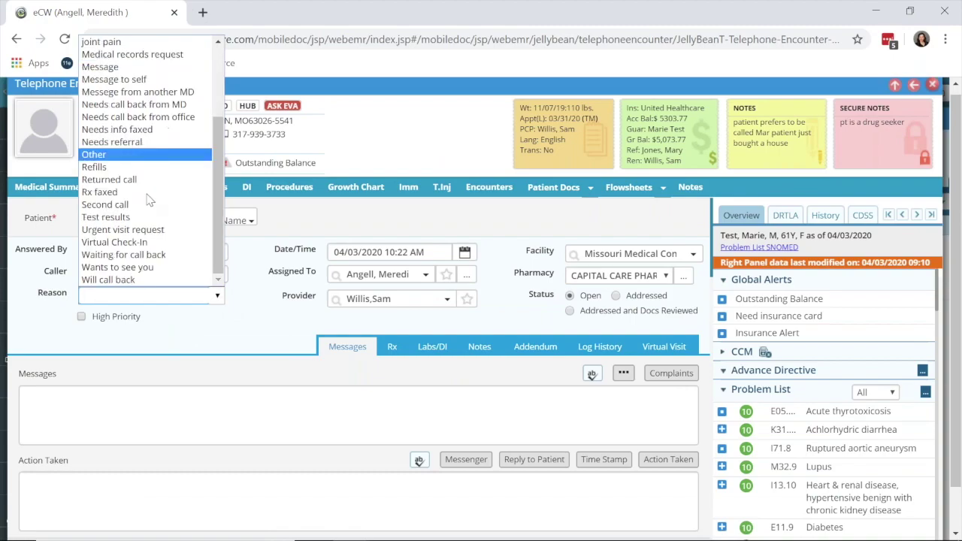
pyautogui.click(140, 242)
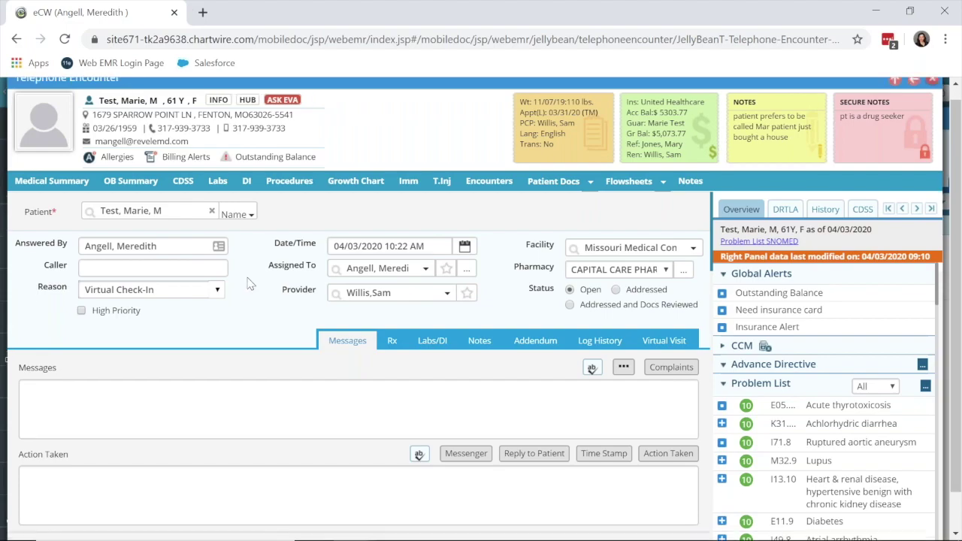
# Step: Enter the encounter message "Patient called in complaining of stomach pain. Please call patient back."
pyautogui.scroll(-1, 250, 283)
pyautogui.scroll(-1, 250, 283)
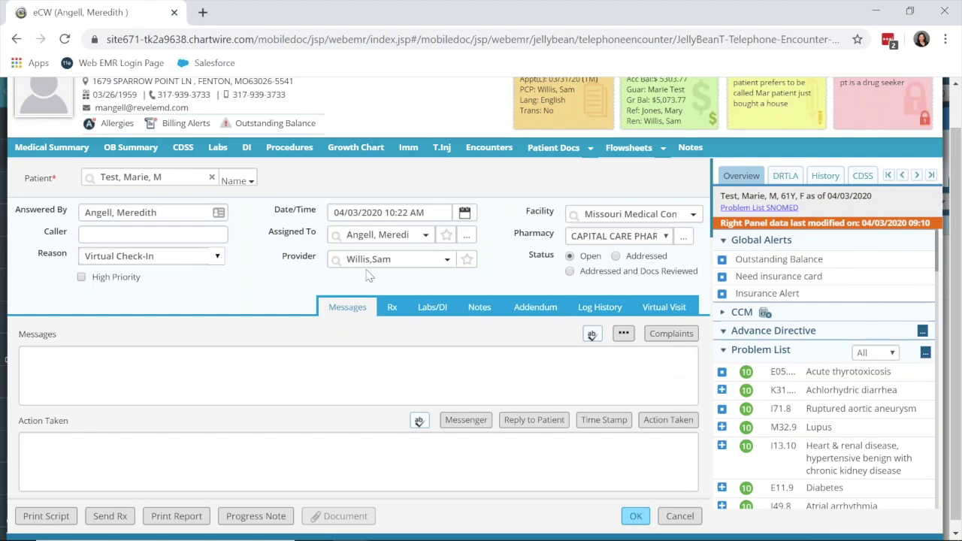
pyautogui.click(168, 371)
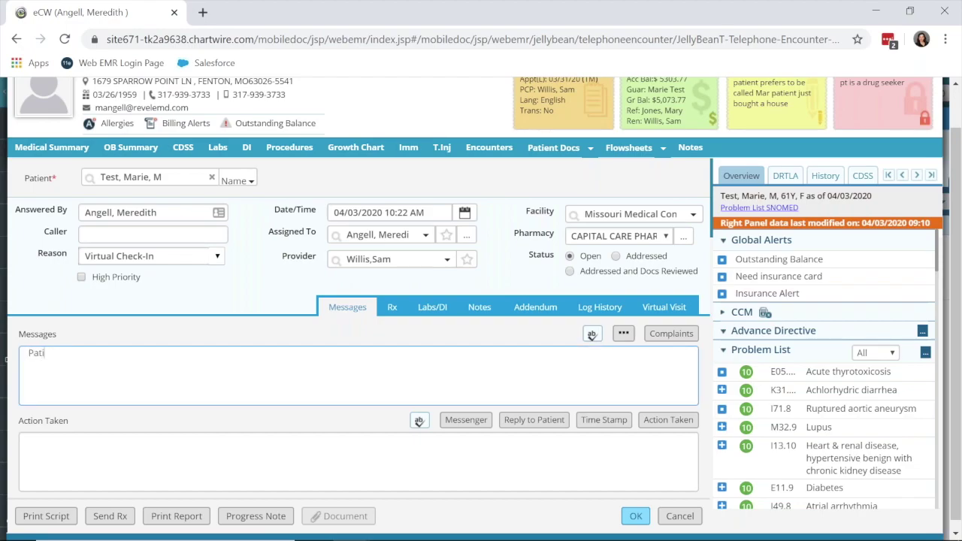
pyautogui.write('Patient called in complaining of s')
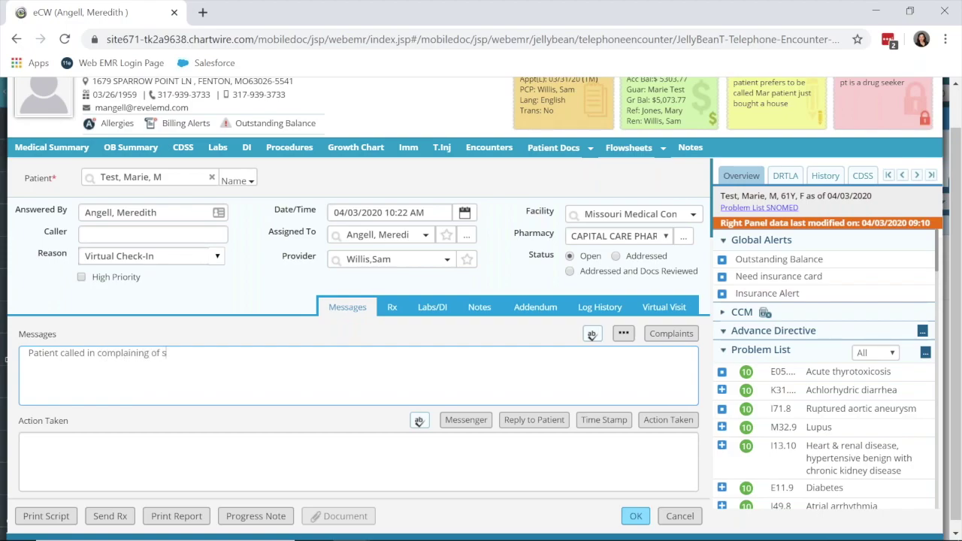
pyautogui.write('tomach pain. Please')
pyautogui.write('call patient back.')
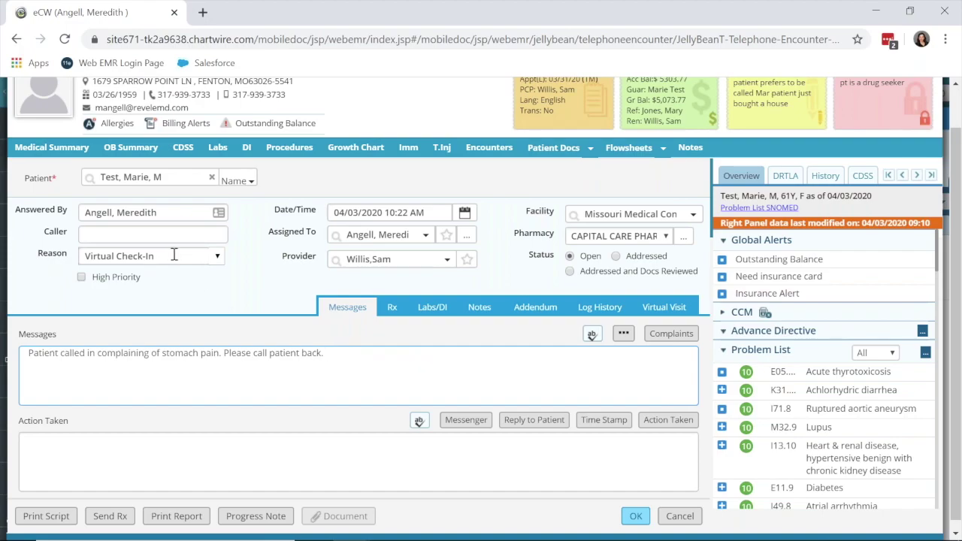
# Step: Open the encounter's Virtual Visit note and review its reason, message, history, examination and assessment sections
pyautogui.click(668, 308)
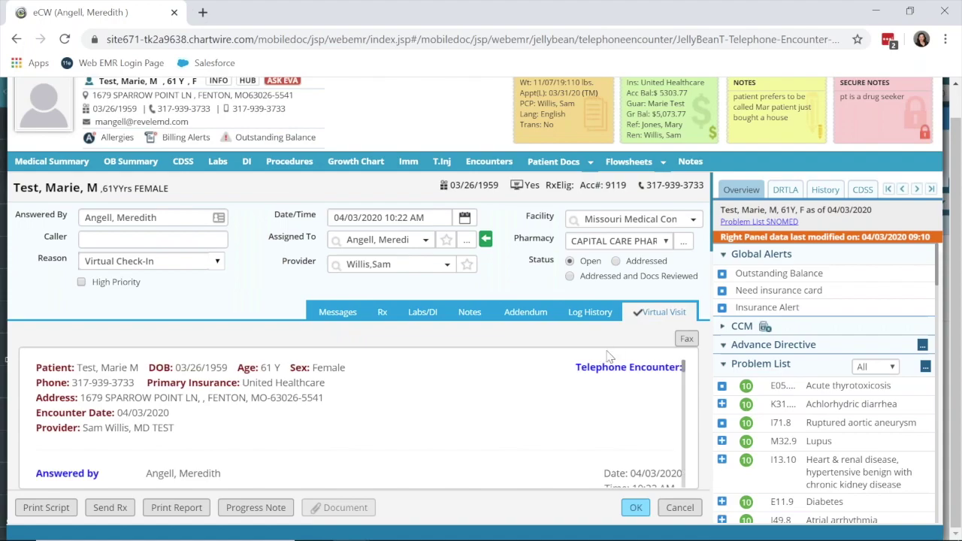
pyautogui.scroll(-8, 361, 406)
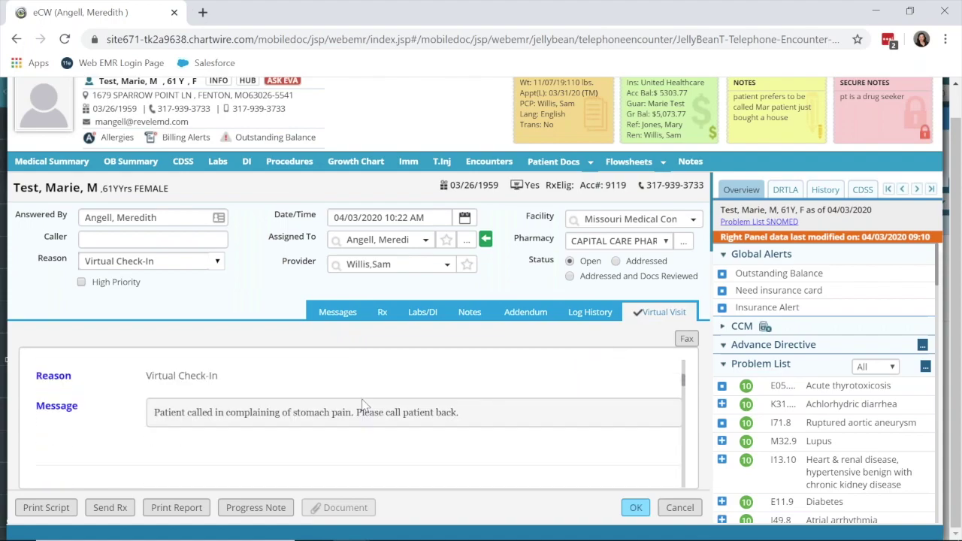
pyautogui.scroll(-5, 361, 406)
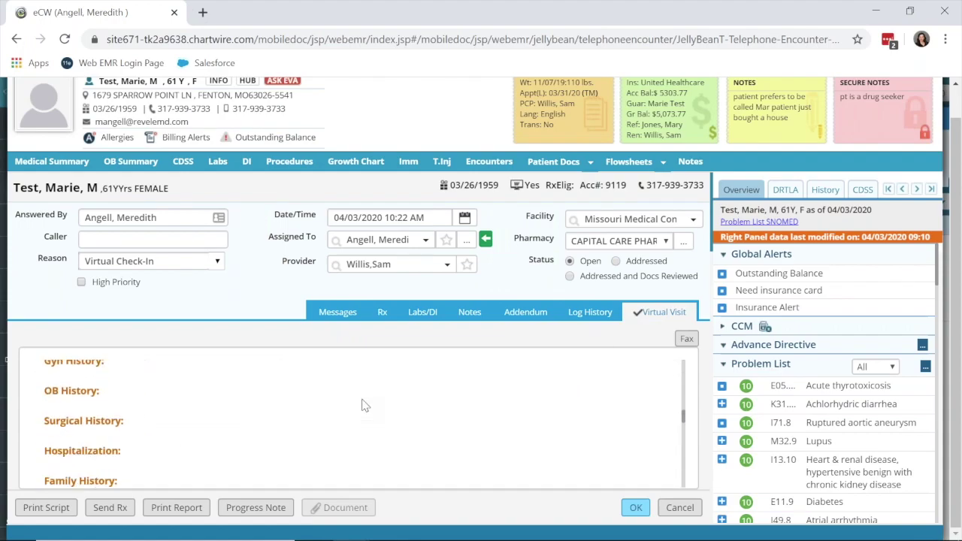
pyautogui.scroll(-5, 361, 406)
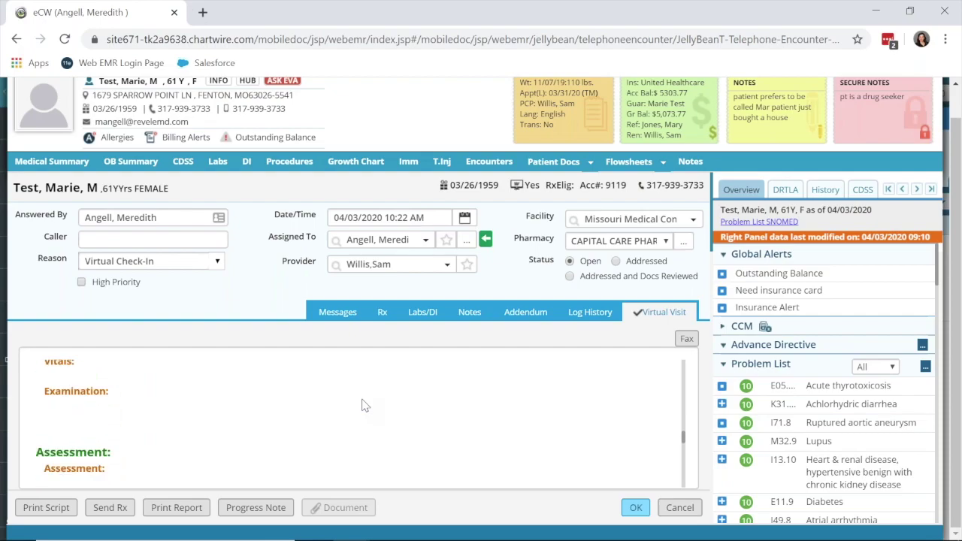
pyautogui.scroll(15, 361, 406)
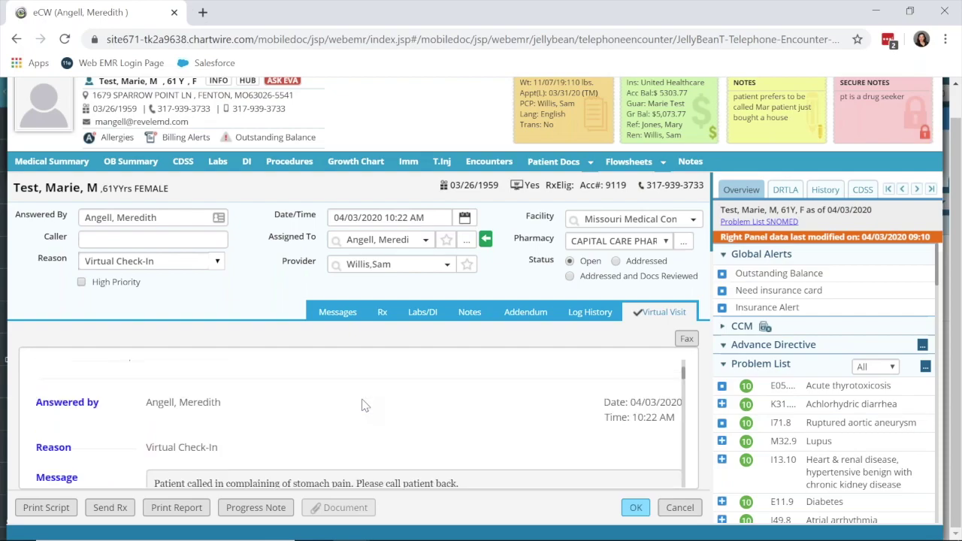
pyautogui.scroll(5, 361, 406)
pyautogui.scroll(-1, 393, 397)
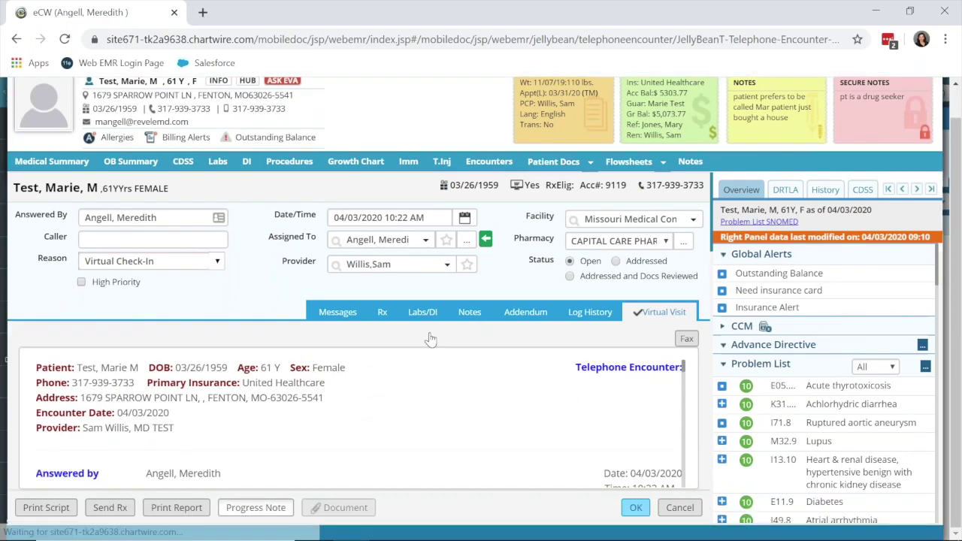
# Step: Open the encounter's progress note and apply the favorite template "*******Telehealth Universal" to it
pyautogui.press('Escape')
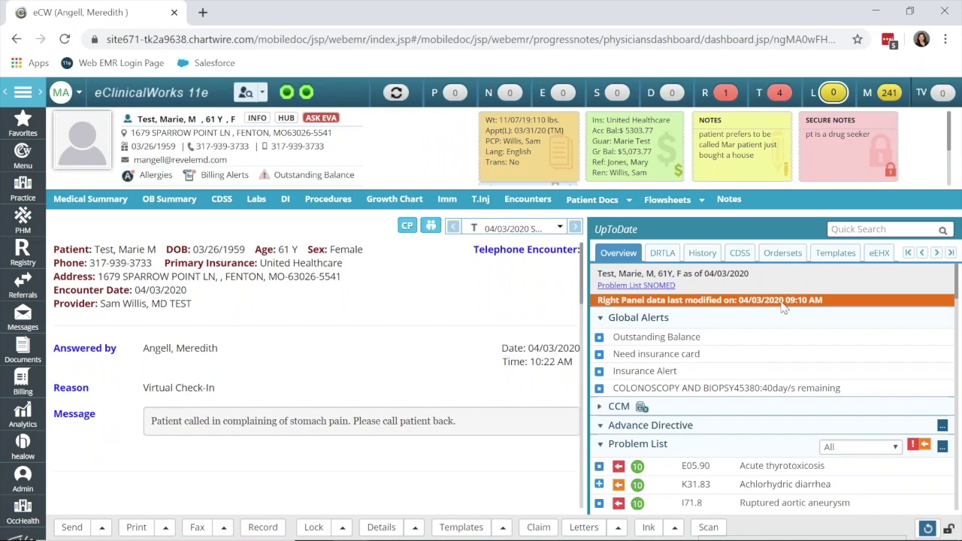
pyautogui.click(837, 254)
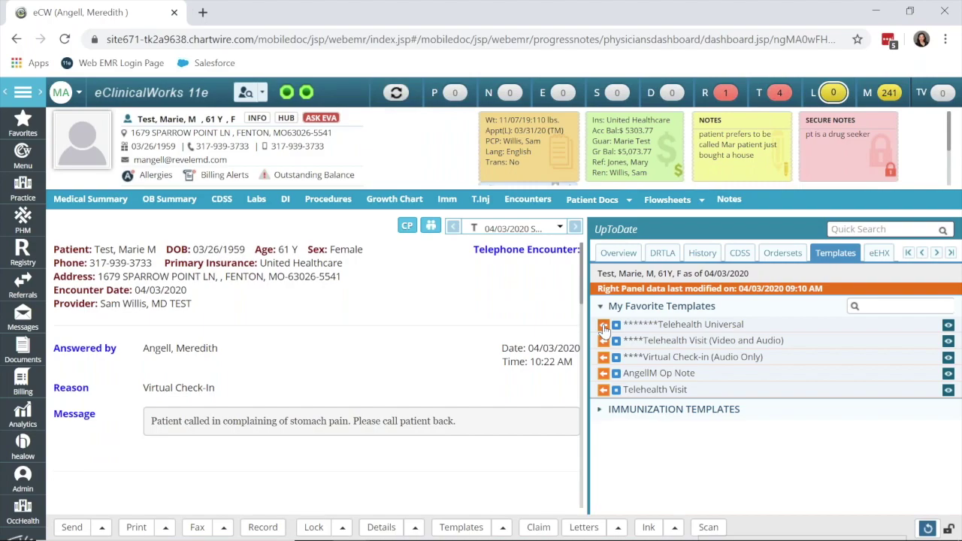
pyautogui.click(605, 329)
pyautogui.scroll(-5, 344, 308)
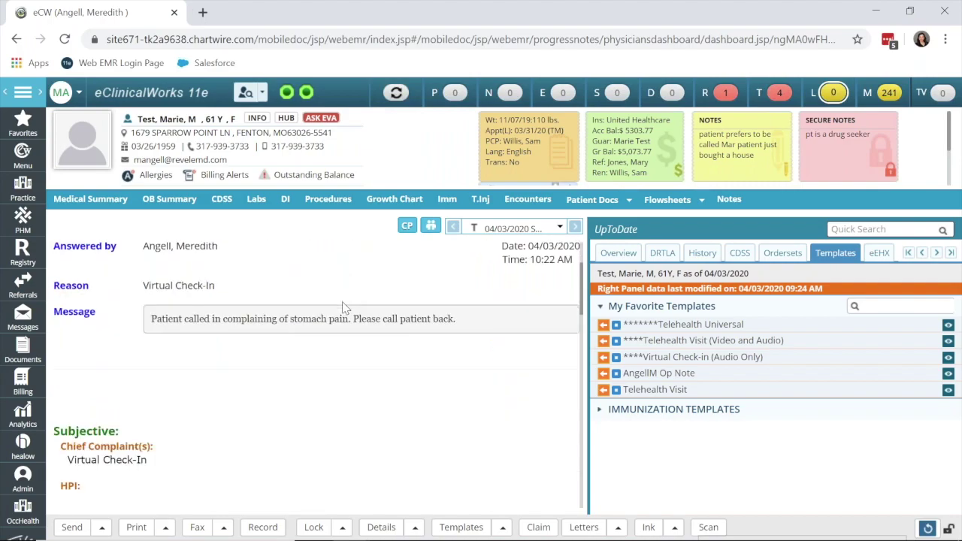
pyautogui.scroll(-1, 344, 308)
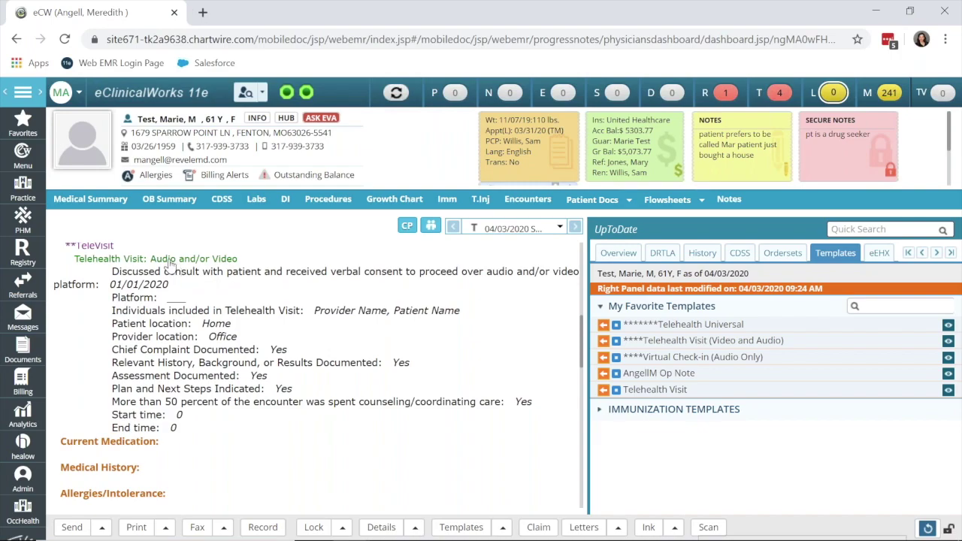
# Step: In the Telehealth Visit HPI notes, set the consult consent date to 04/03/2020 and the platform to Telephone
pyautogui.click(518, 272)
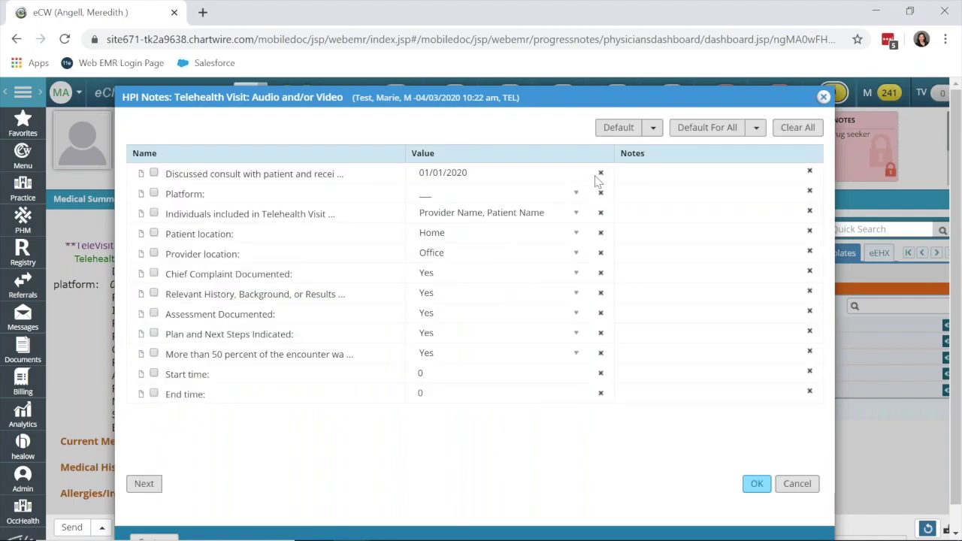
pyautogui.click(600, 173)
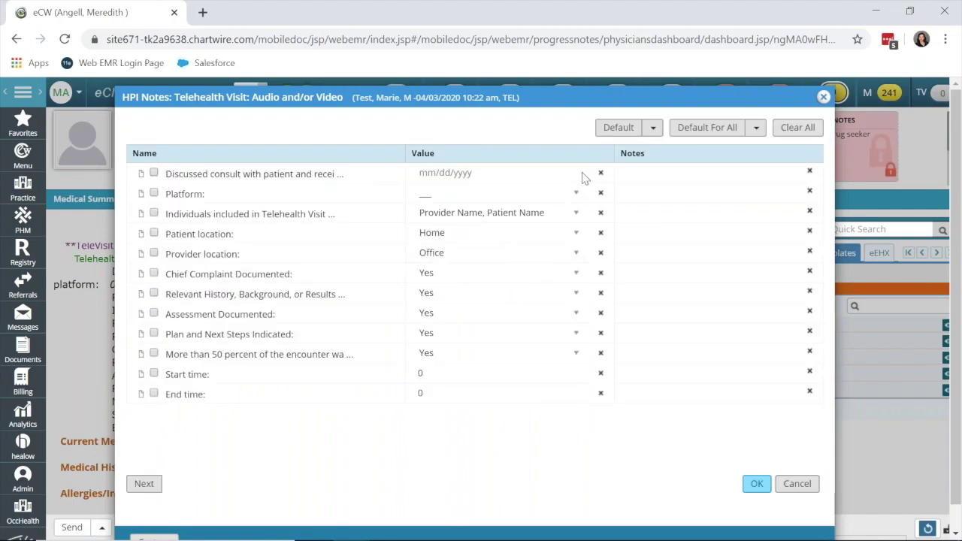
pyautogui.click(470, 175)
pyautogui.click(546, 242)
pyautogui.click(572, 199)
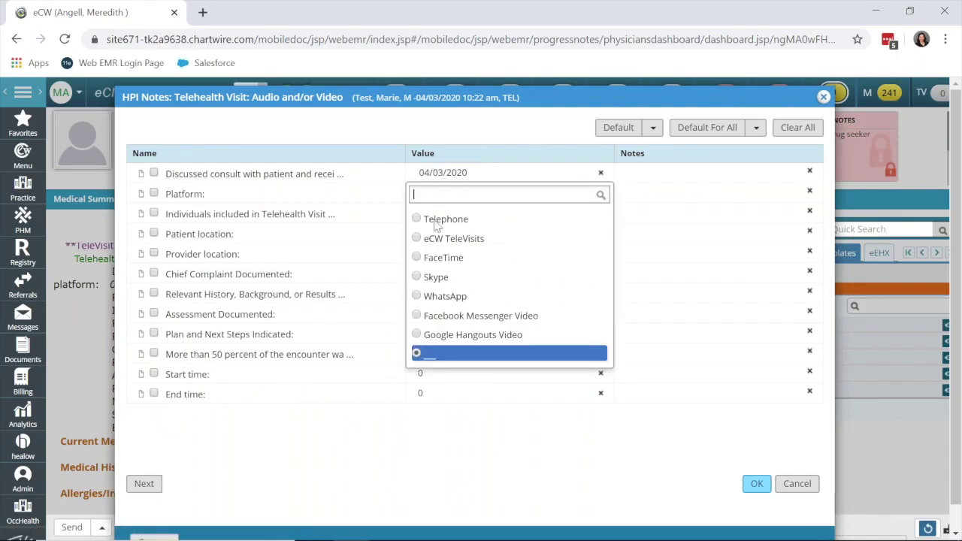
pyautogui.click(426, 220)
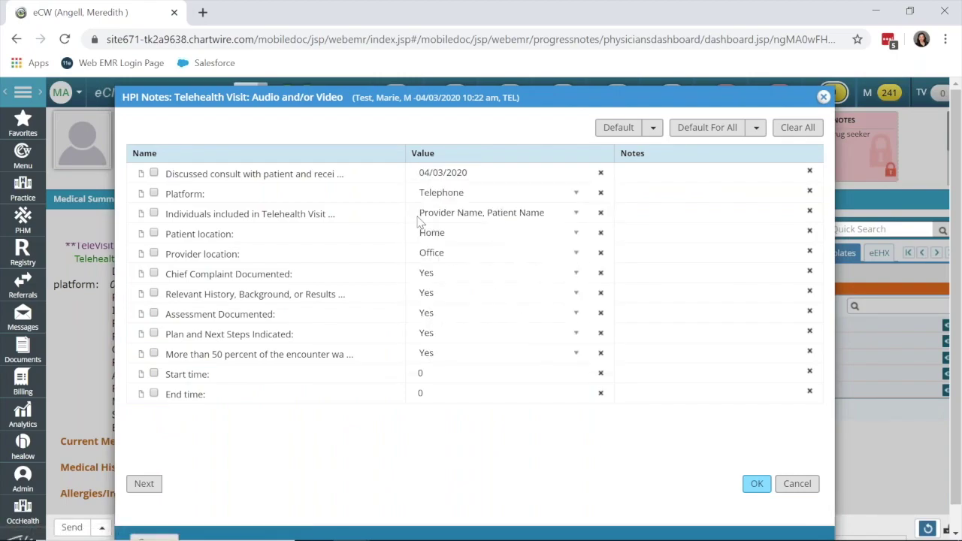
# Step: Add Other Family member to the individuals included in the telehealth visit
pyautogui.click(576, 216)
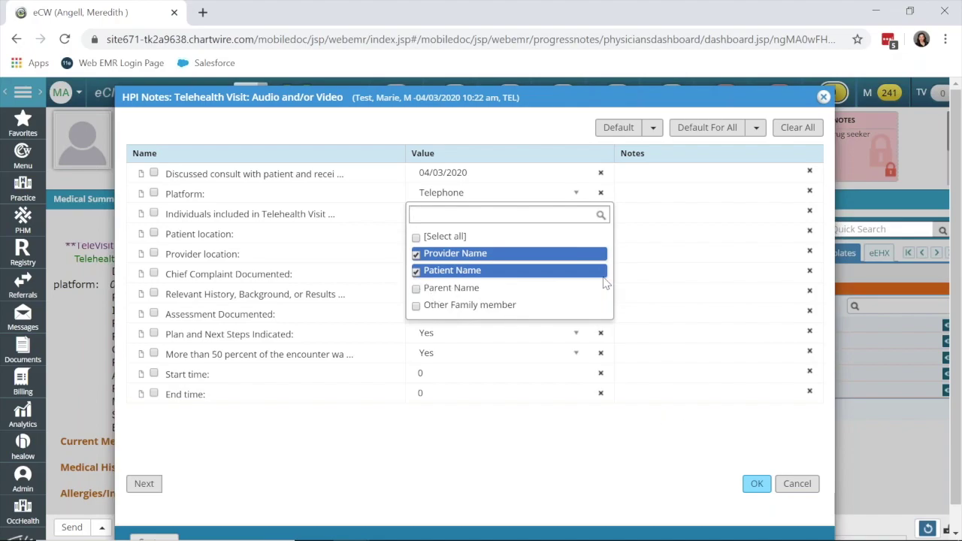
pyautogui.click(416, 306)
pyautogui.click(516, 434)
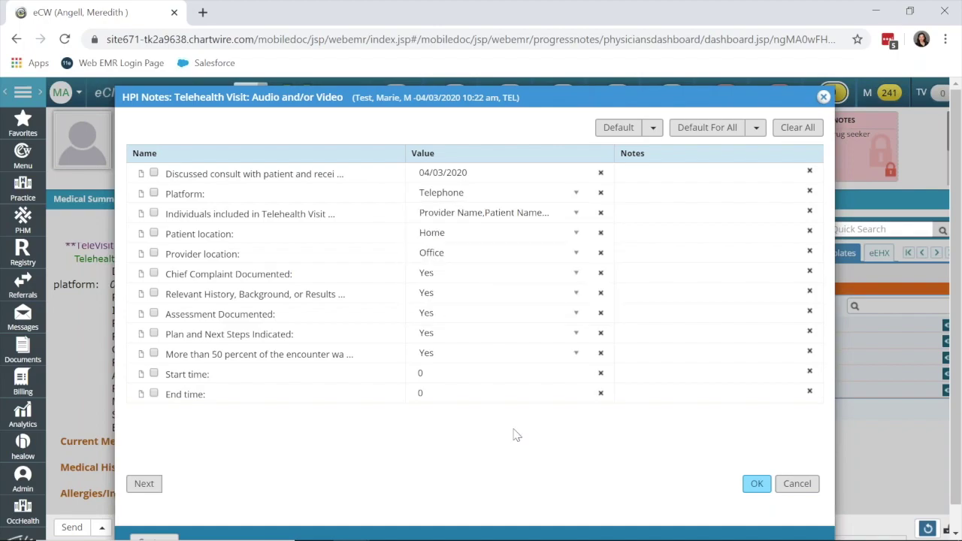
# Step: Check the patient location options, set the provider location to Home, and save the HPI notes
pyautogui.click(486, 236)
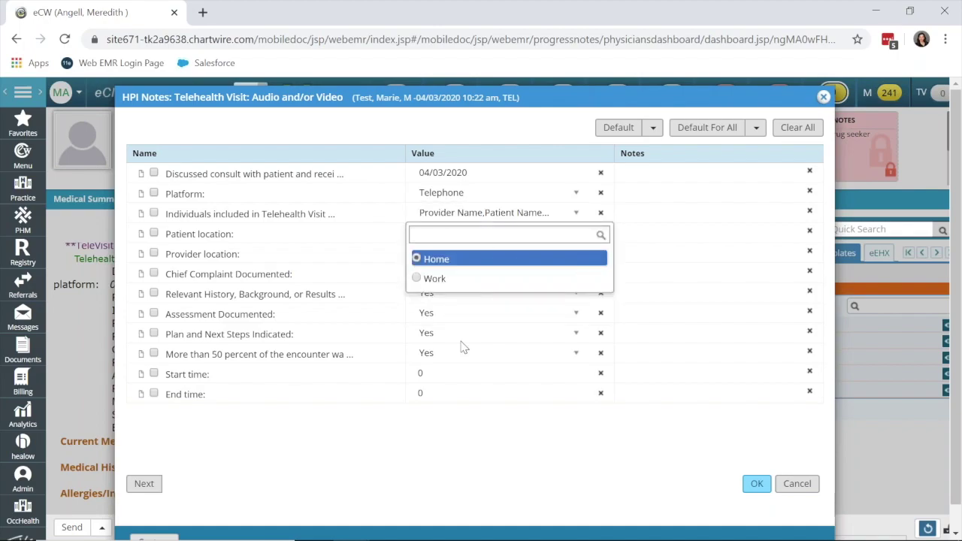
pyautogui.click(462, 423)
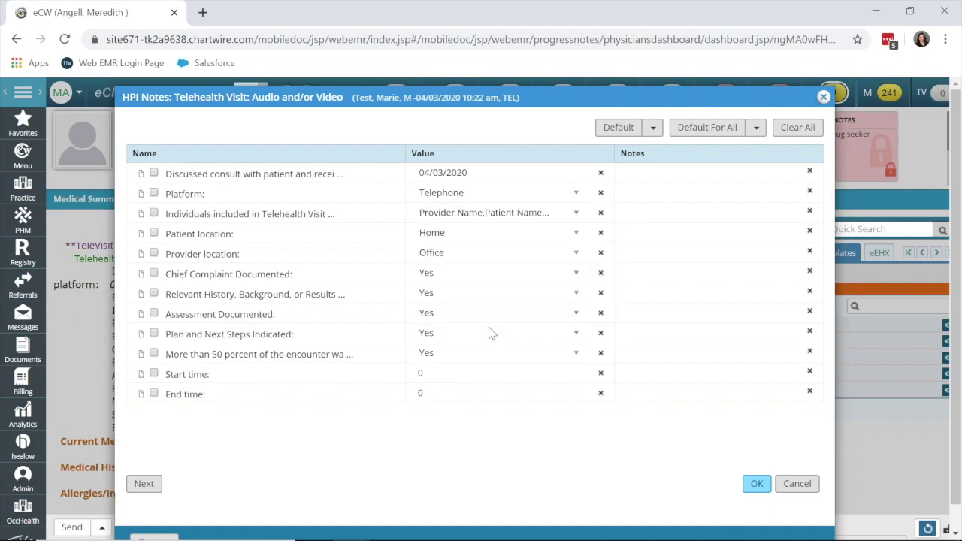
pyautogui.click(456, 256)
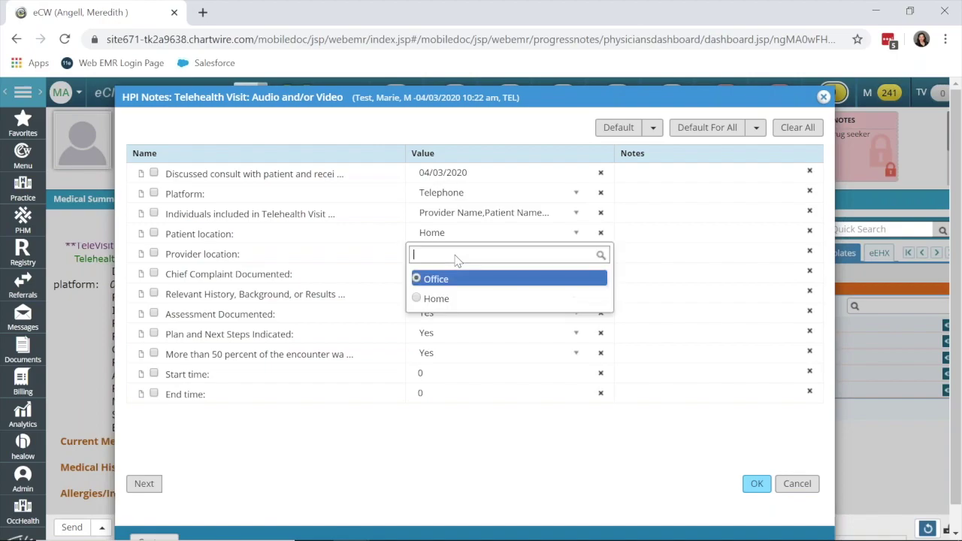
pyautogui.click(434, 299)
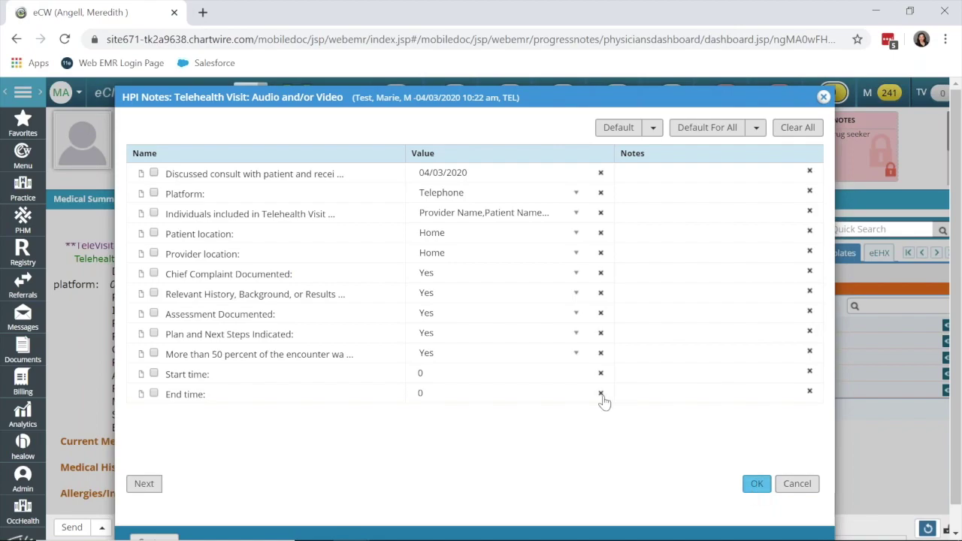
pyautogui.press('Return')
# Step: Search the assessment diagnoses for "htn", add "HTN (hypertension) with goal to be determined", and replace the existing I10 problem list entry
pyautogui.scroll(-4, 423, 317)
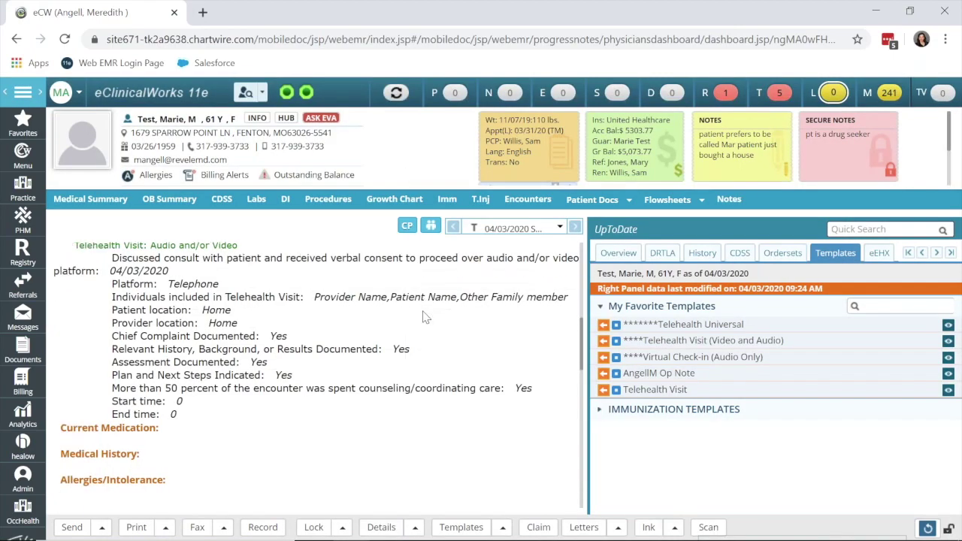
pyautogui.scroll(-3, 423, 317)
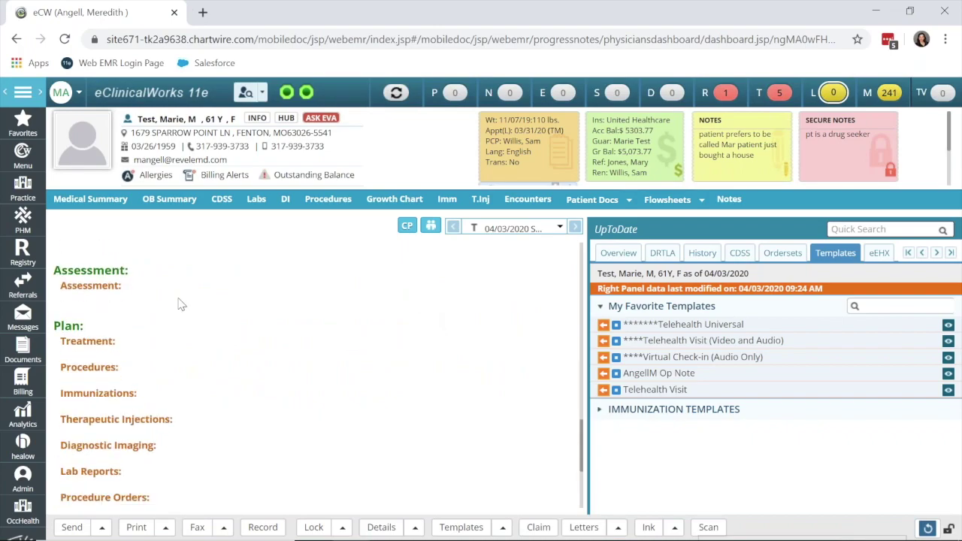
pyautogui.click(98, 293)
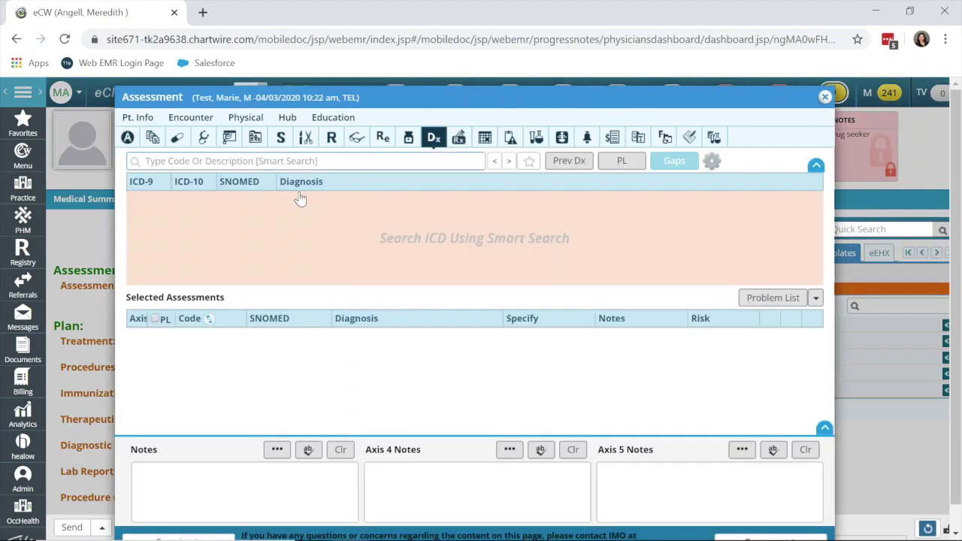
pyautogui.write('htn')
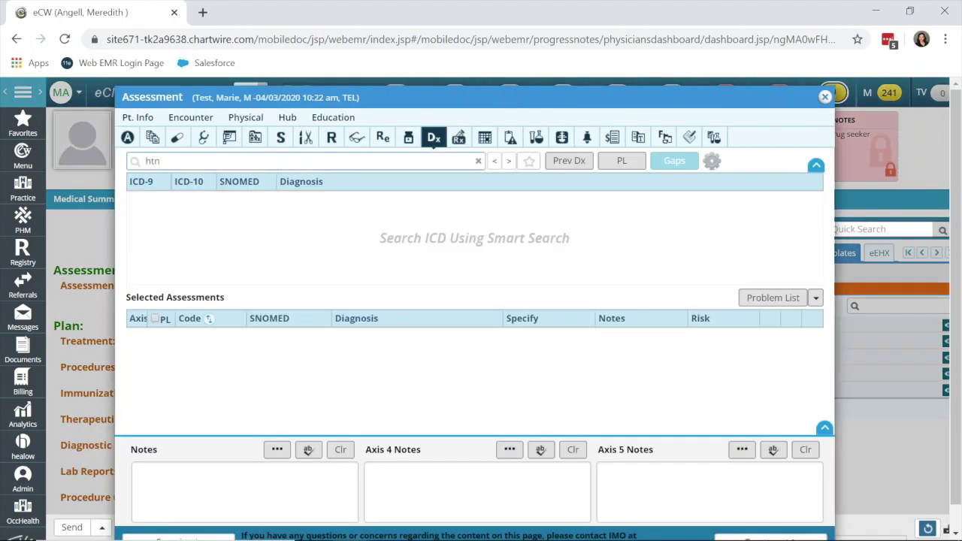
pyautogui.press('Return')
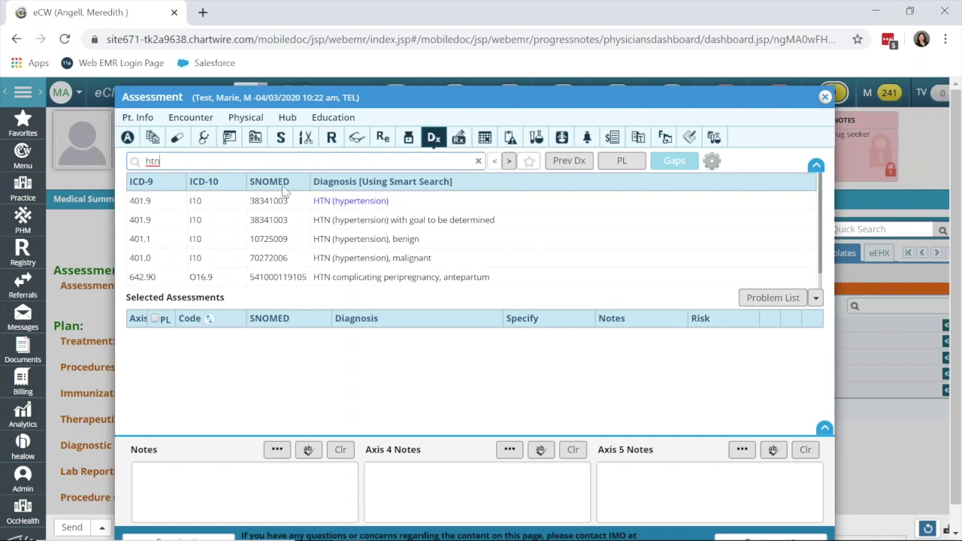
pyautogui.click(274, 222)
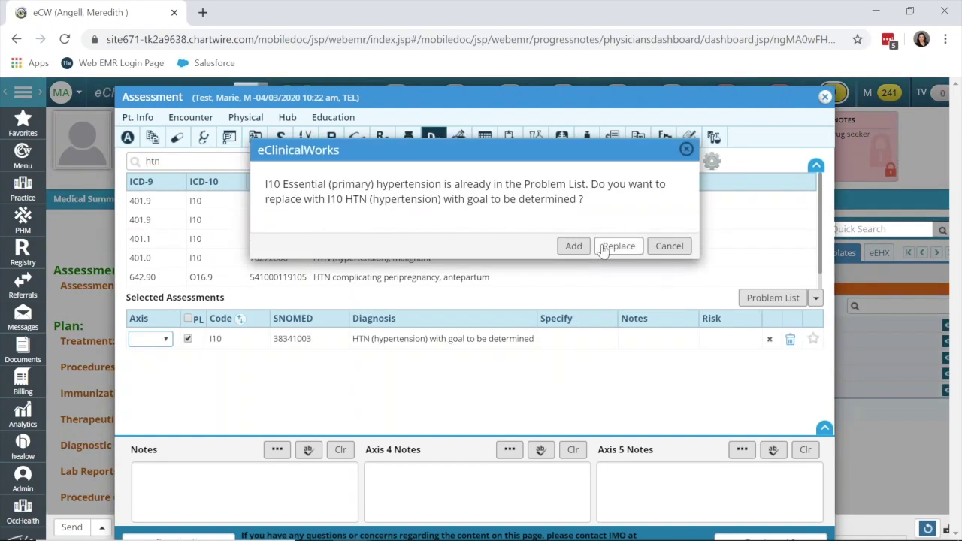
pyautogui.click(616, 247)
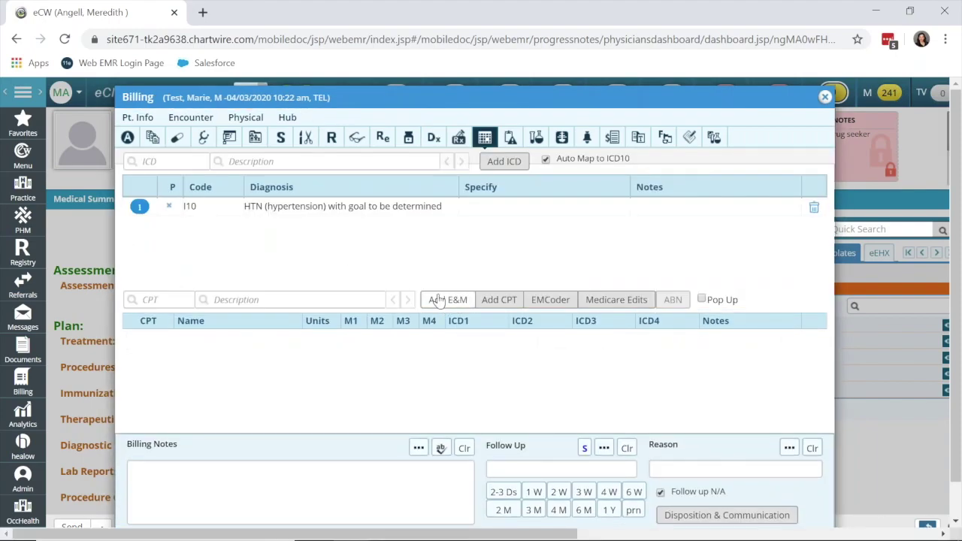
# Step: Add the telehealth E&M code 99441 PHONE E/M BY PHYS 5-10 MIN to the billing and finish without sending anything
pyautogui.click(443, 299)
pyautogui.scroll(-2, 209, 251)
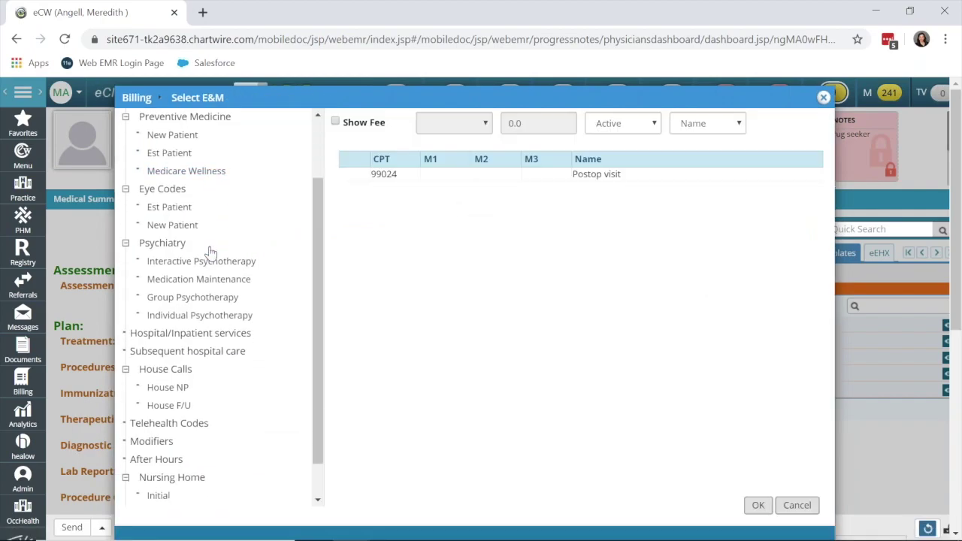
pyautogui.scroll(-1, 210, 252)
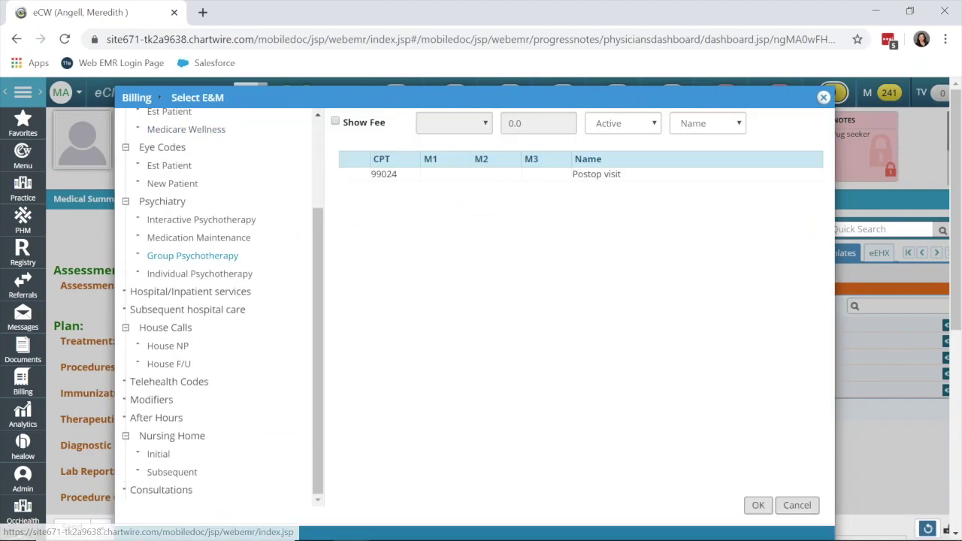
pyautogui.click(172, 386)
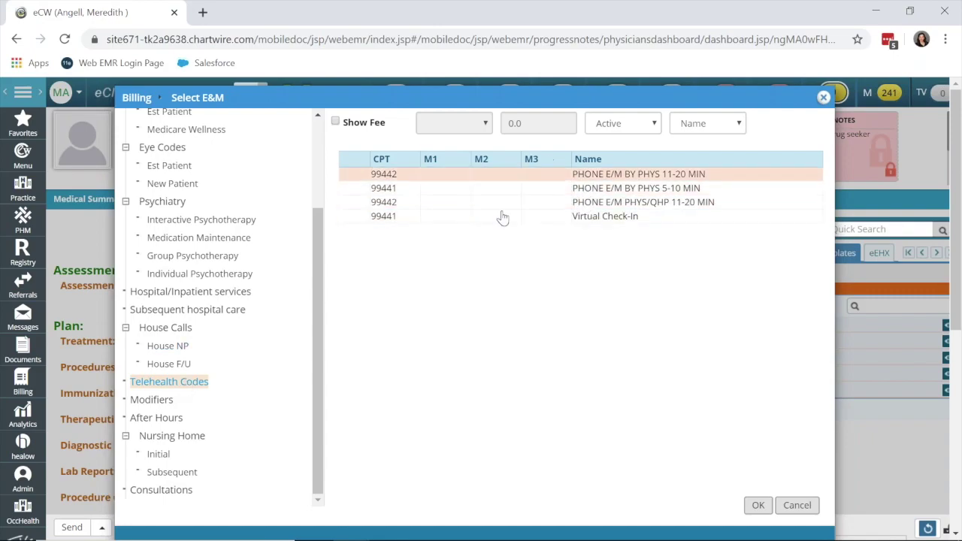
pyautogui.click(541, 196)
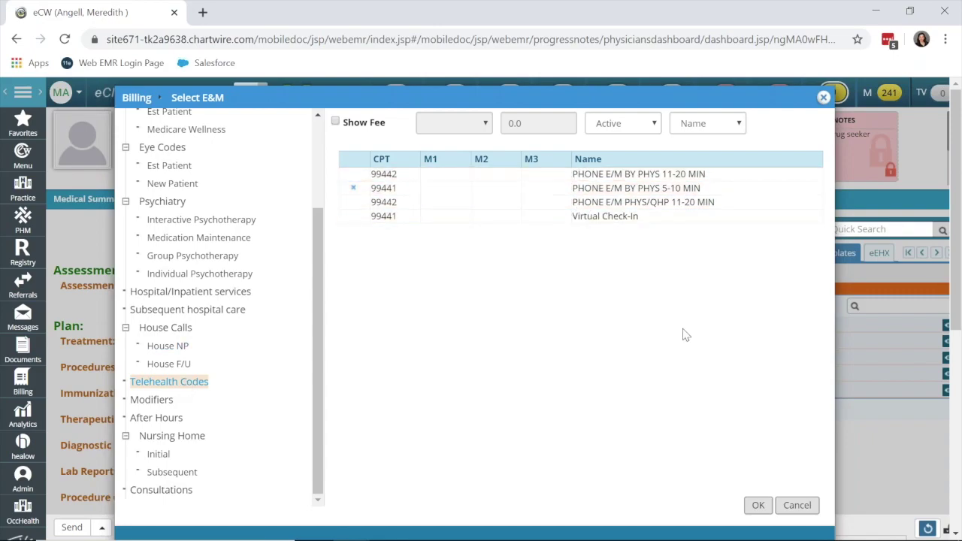
pyautogui.click(752, 509)
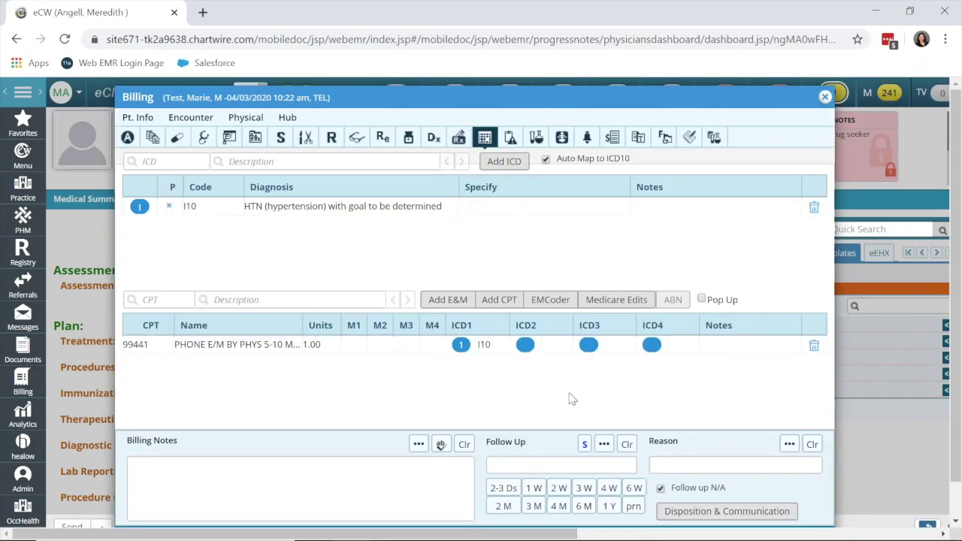
pyautogui.scroll(-2, 565, 394)
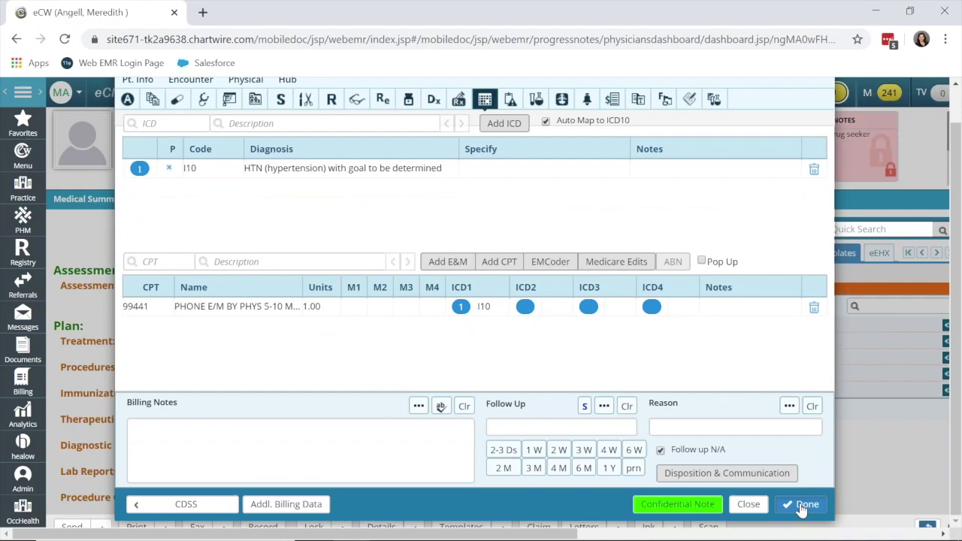
pyautogui.click(801, 508)
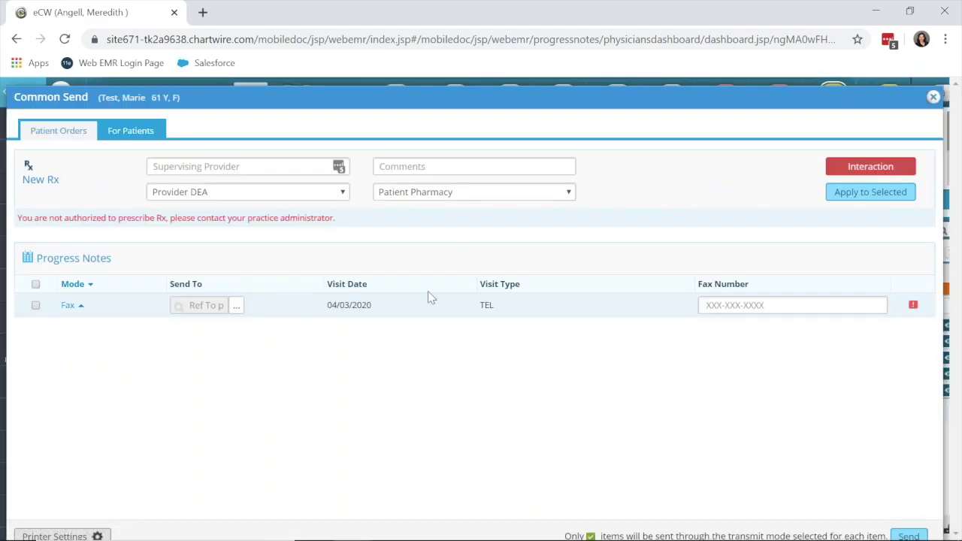
pyautogui.click(930, 99)
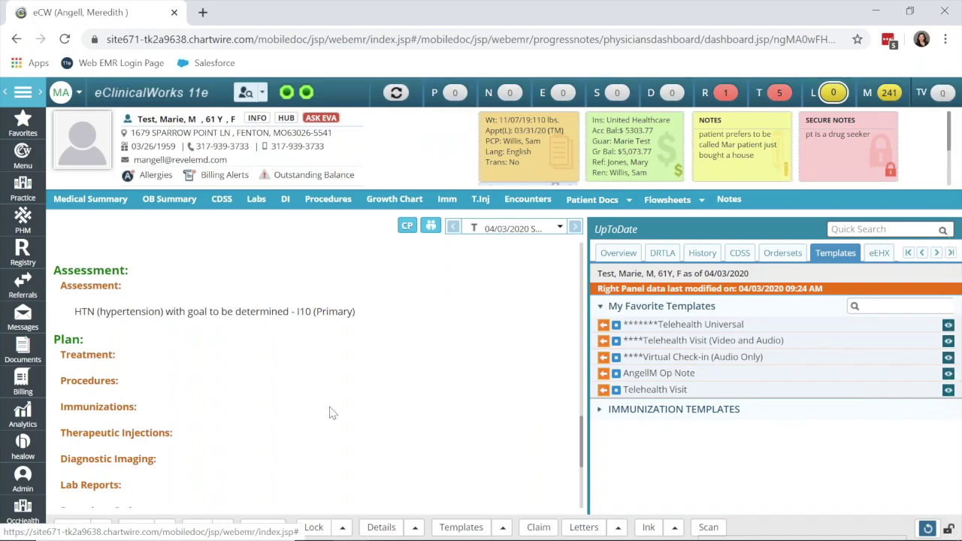
# Step: Lock the progress note without running the Clinical Rule Engine
pyautogui.scroll(-2, 363, 347)
pyautogui.scroll(-2, 363, 347)
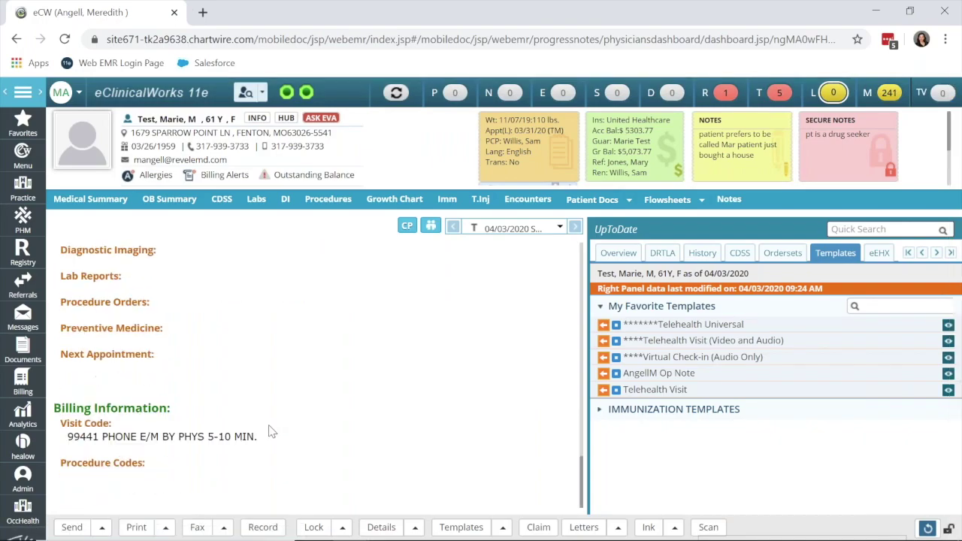
pyautogui.click(313, 528)
pyautogui.click(667, 155)
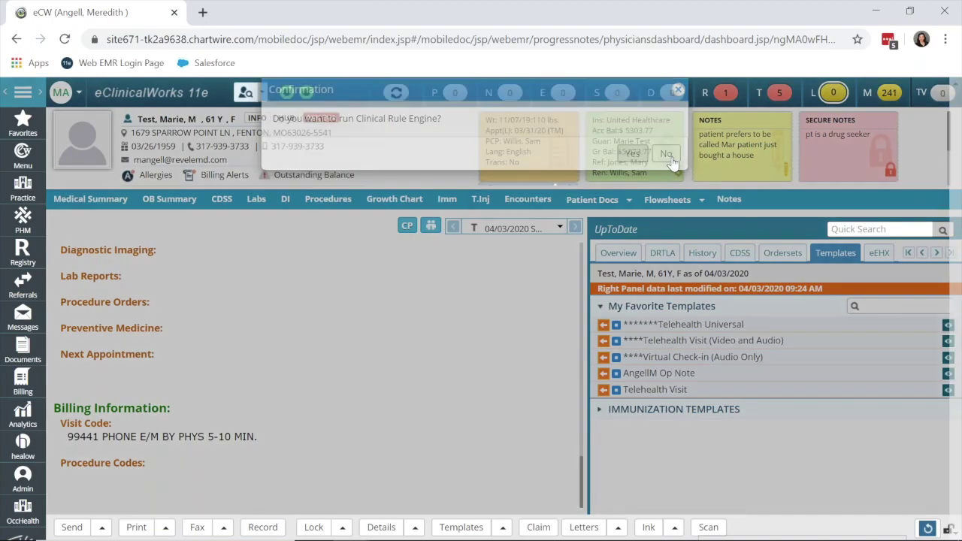
pyautogui.click(631, 154)
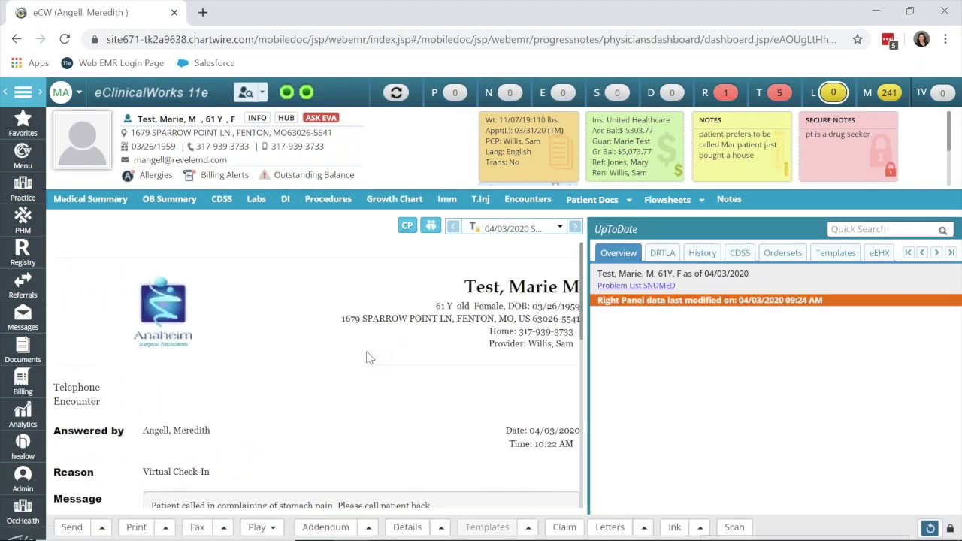
# Step: Create a Professional (HCFA) claim for the locked 04/03/2020 encounter
pyautogui.scroll(-10, 368, 357)
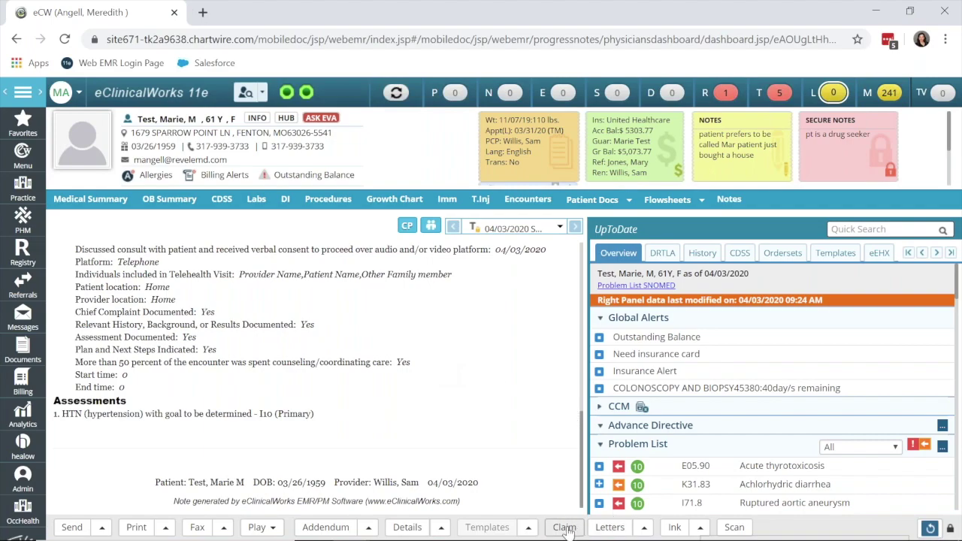
pyautogui.click(565, 528)
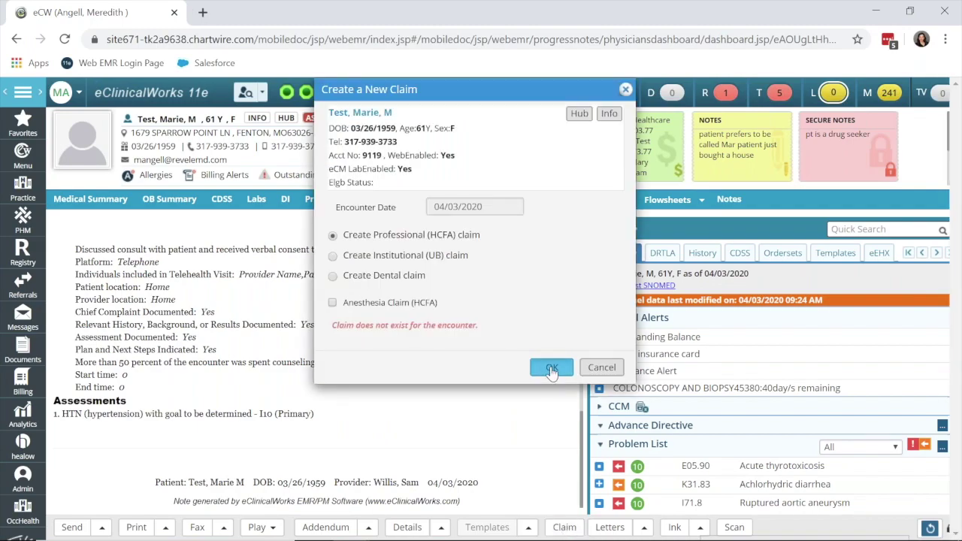
pyautogui.click(551, 368)
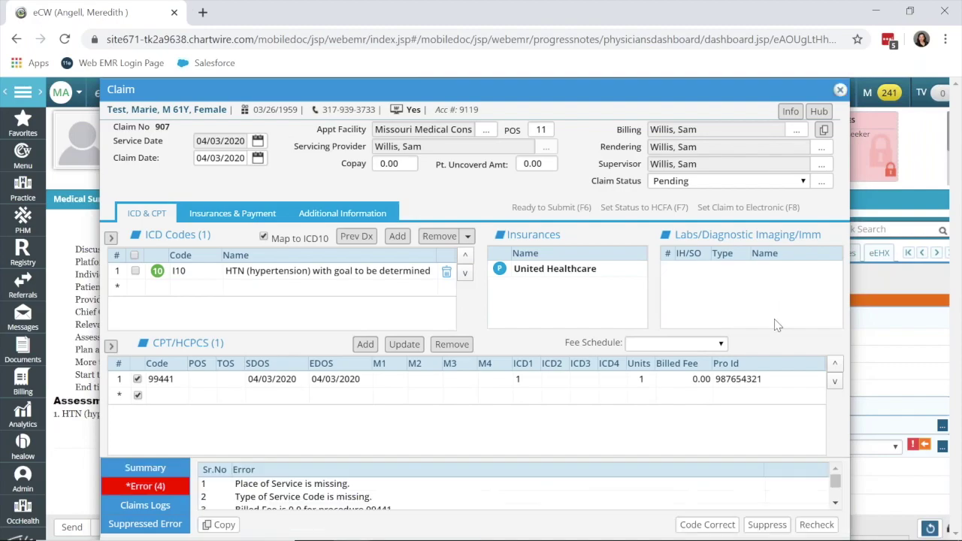
# Step: Close the claim without saving changes and review the locked telephone encounter progress note
pyautogui.scroll(-1, 832, 275)
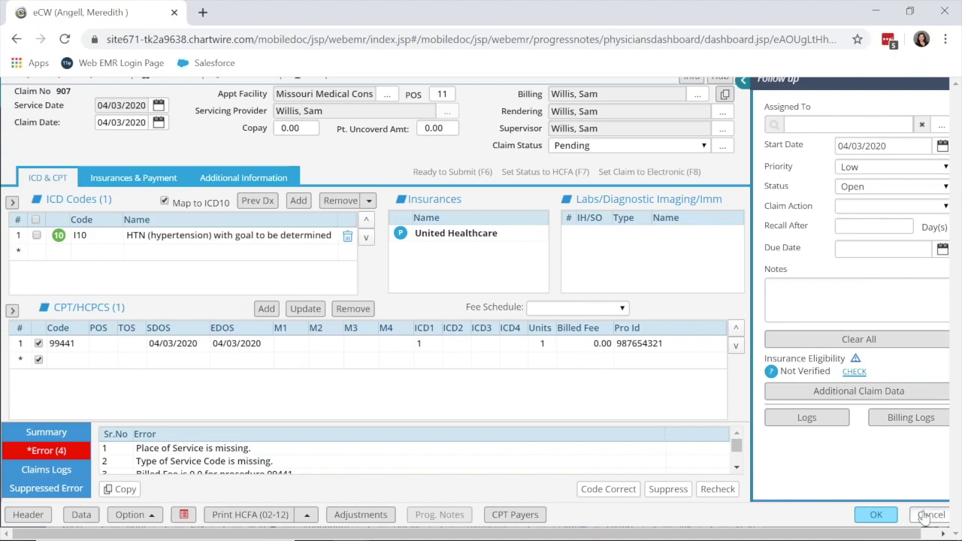
pyautogui.click(930, 515)
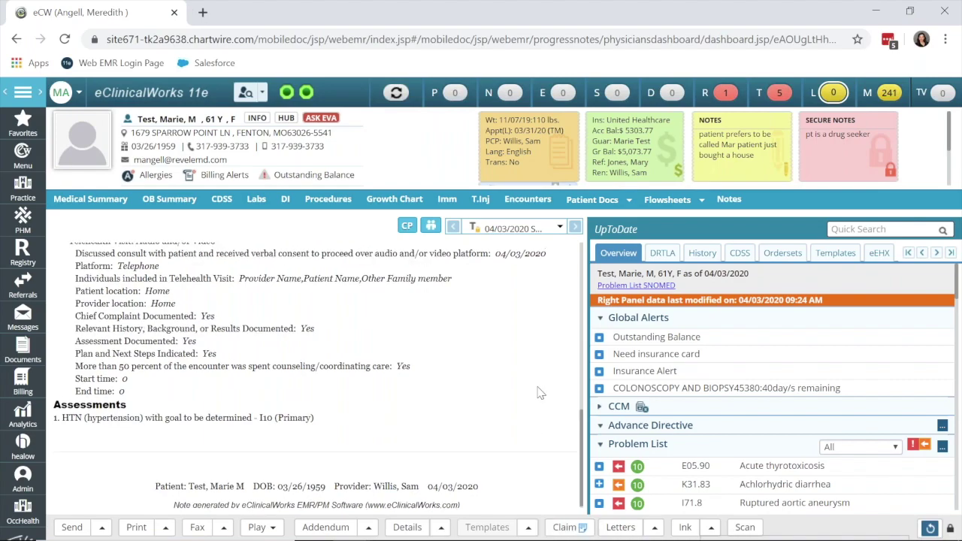
pyautogui.scroll(10, 537, 392)
pyautogui.scroll(-5, 471, 342)
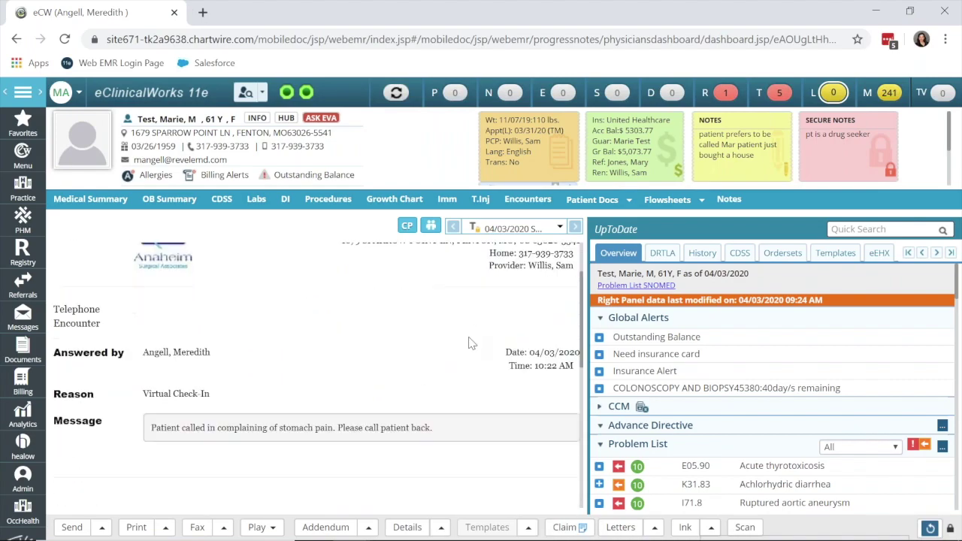
# Step: Open the Telephone/Web Encounters list and show the addressed encounters
pyautogui.click(769, 93)
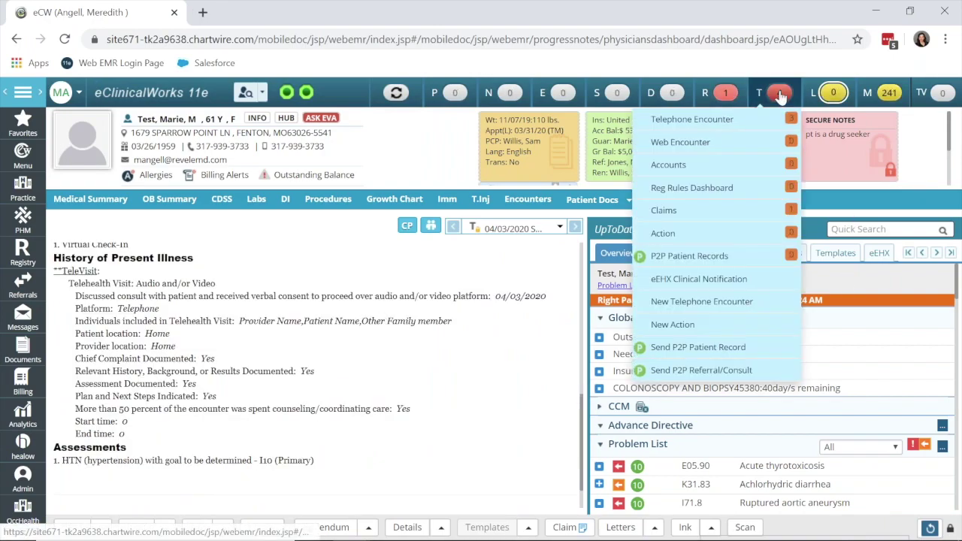
pyautogui.click(782, 95)
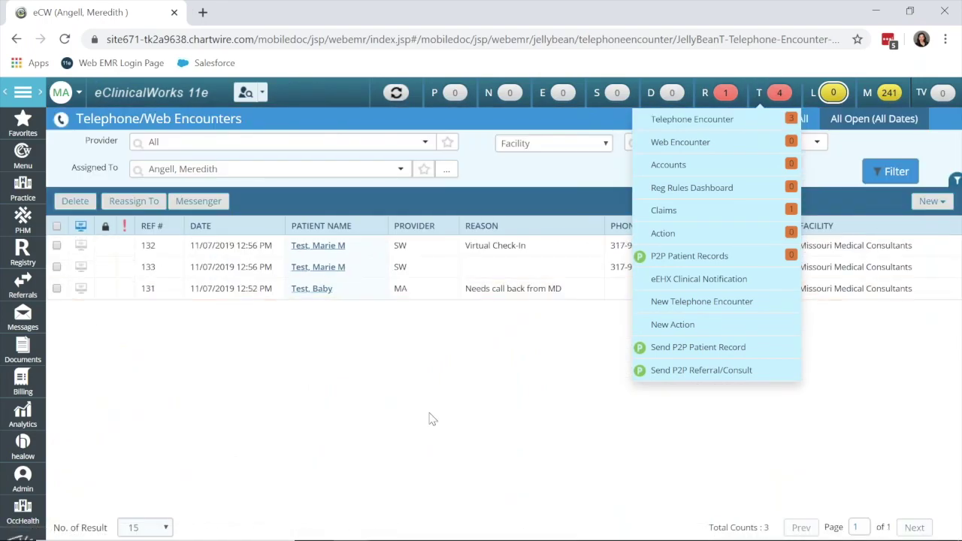
pyautogui.click(432, 418)
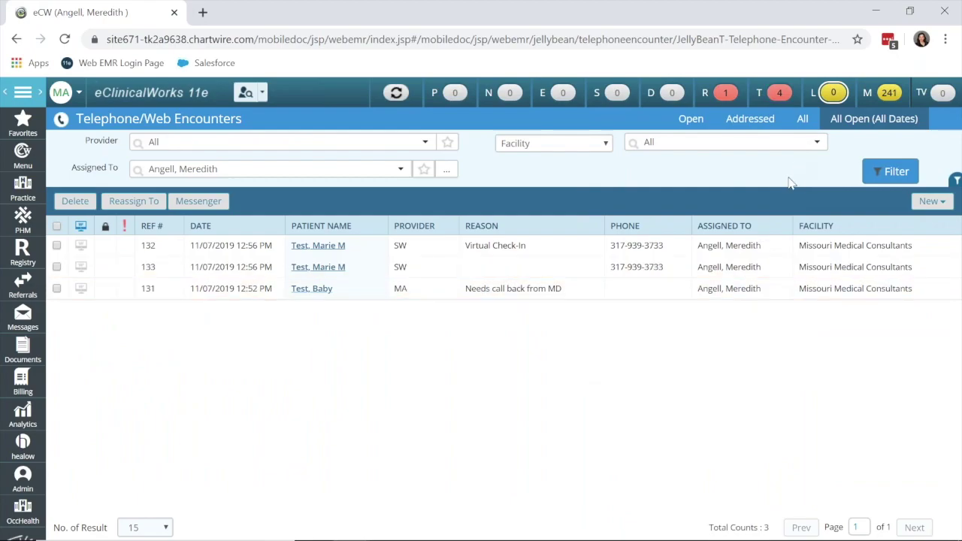
pyautogui.click(751, 120)
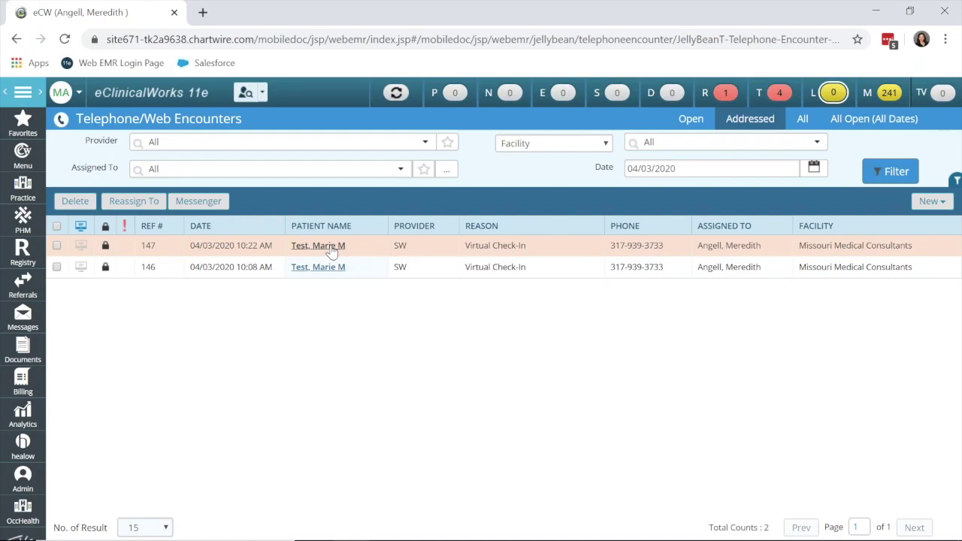
# Step: Open the addressed Virtual Check-In encounter from 04/03/2020 10:22 AM and review its progress note down to the assessments
pyautogui.click(332, 251)
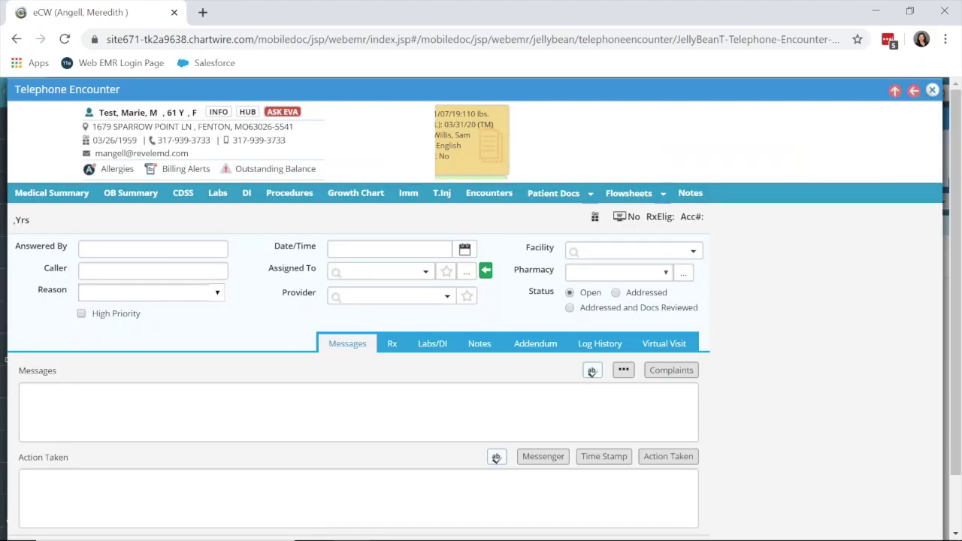
pyautogui.scroll(-1, 655, 328)
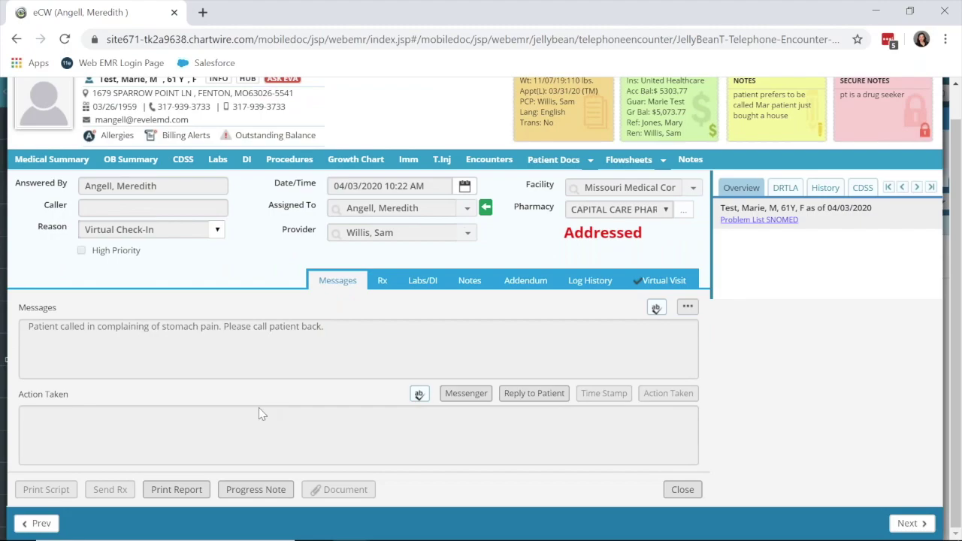
pyautogui.click(266, 491)
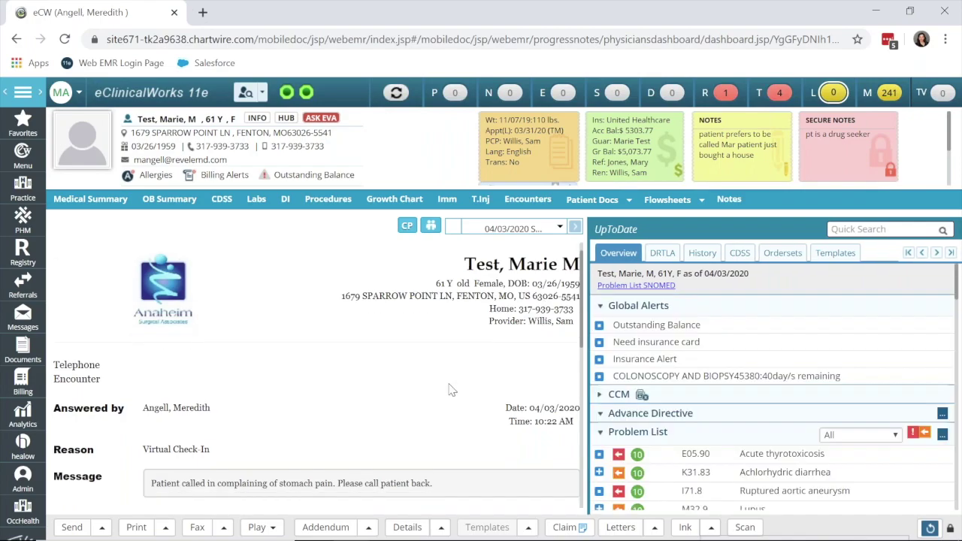
pyautogui.scroll(-10, 451, 390)
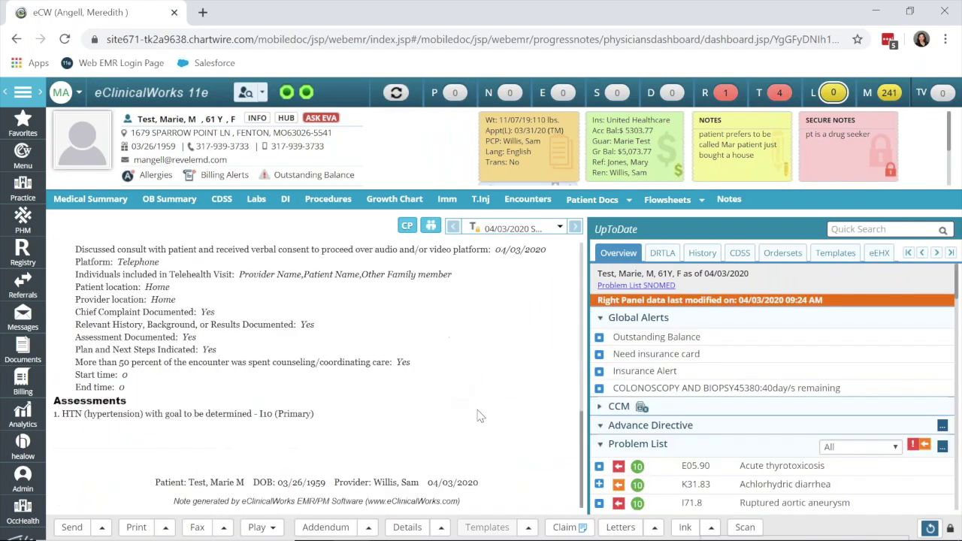